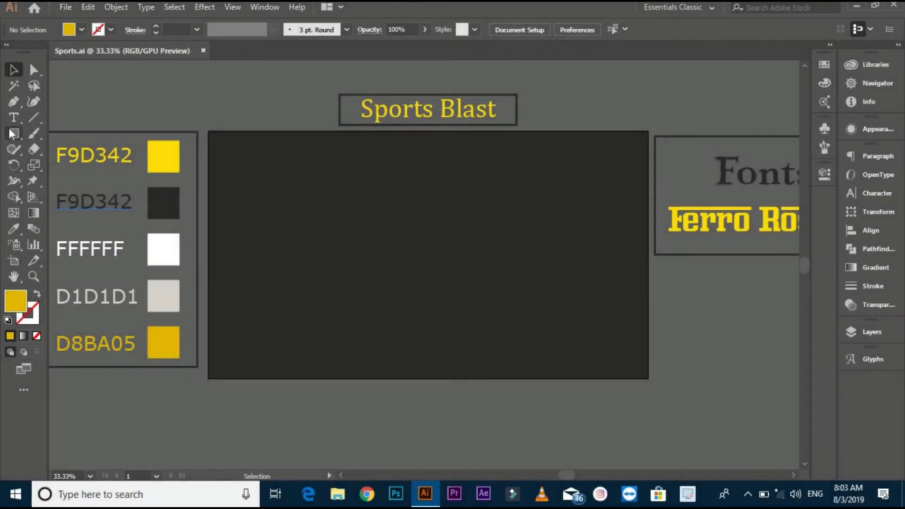
Step: Draw a tall narrow rectangle near the middle of the artboard and fill it with the yellow F9D342 swatch colour
drag(13, 133, 64, 136)
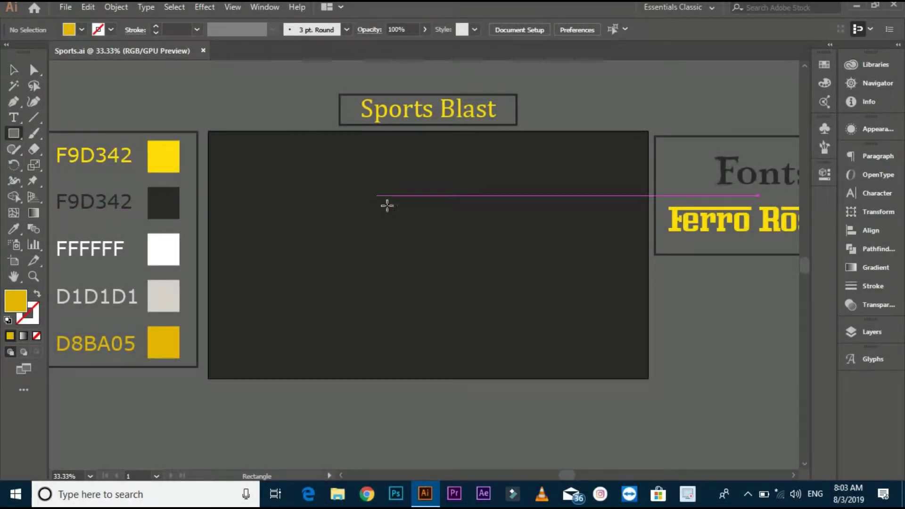
drag(377, 195, 414, 324)
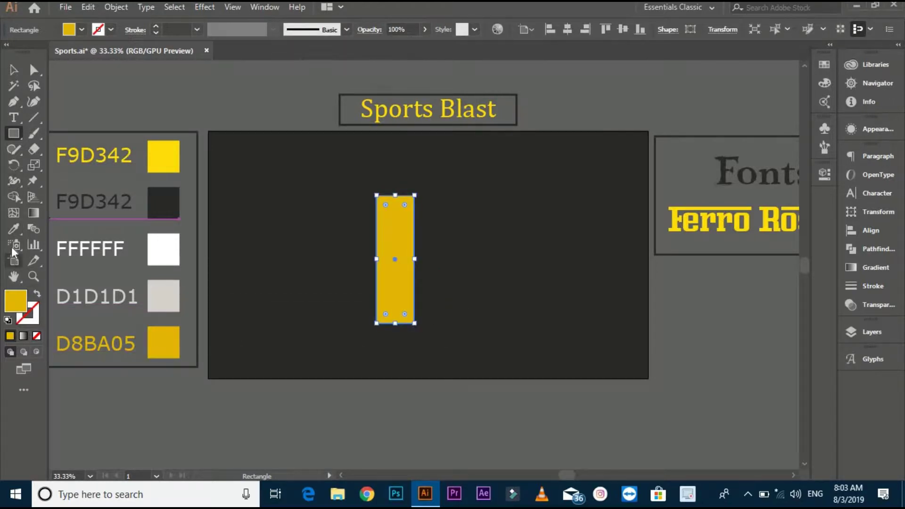
click(13, 230)
click(163, 155)
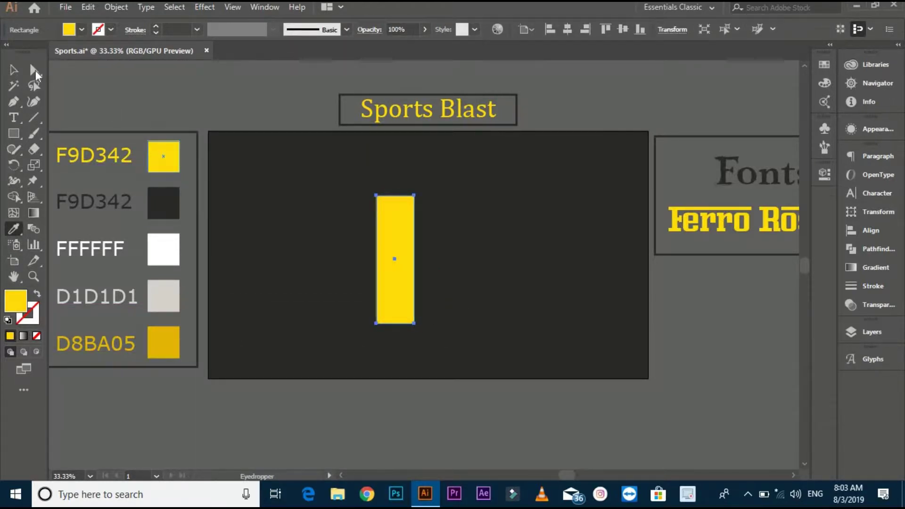
Step: Move the yellow rectangle down so it sits just above the artboard's lower edge
click(14, 70)
click(320, 191)
drag(405, 264, 415, 310)
click(349, 206)
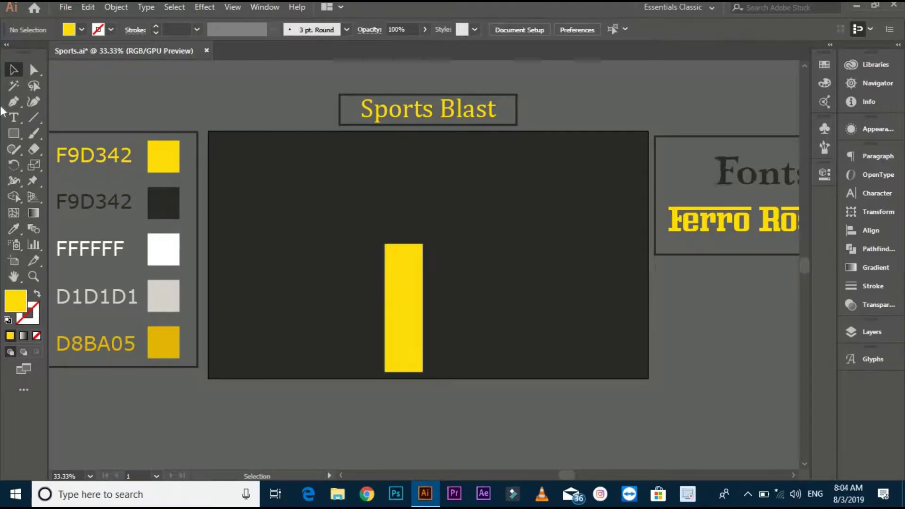
Step: Draw a narrower rectangle standing on top of the yellow one as the bat handle and fill it with the white FFFFFF swatch
click(14, 132)
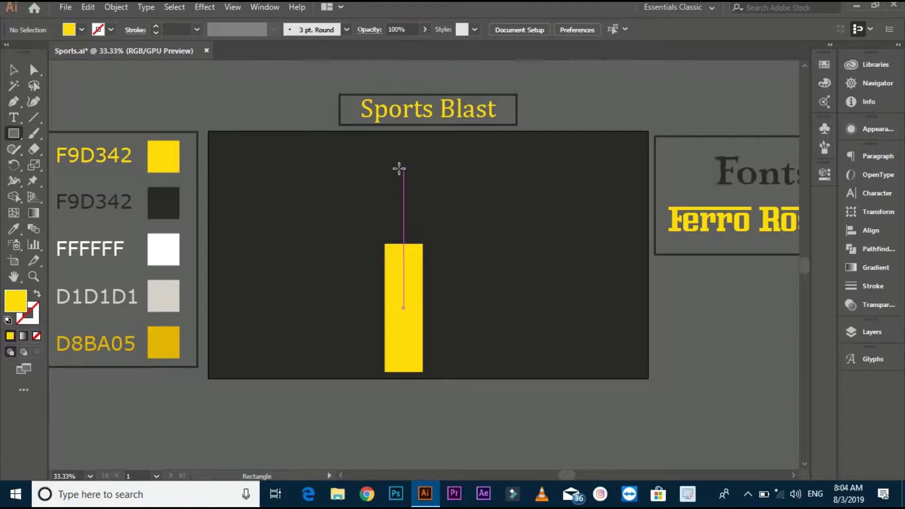
drag(399, 170, 413, 243)
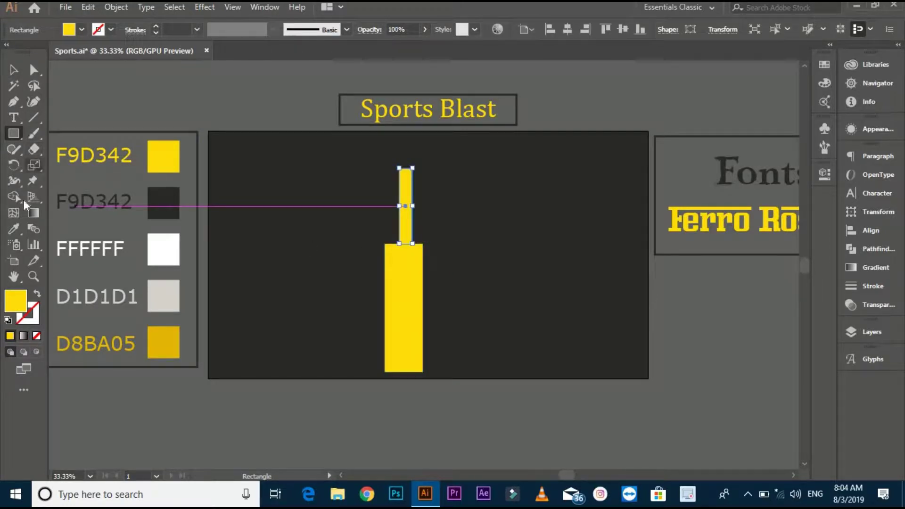
click(14, 229)
click(164, 246)
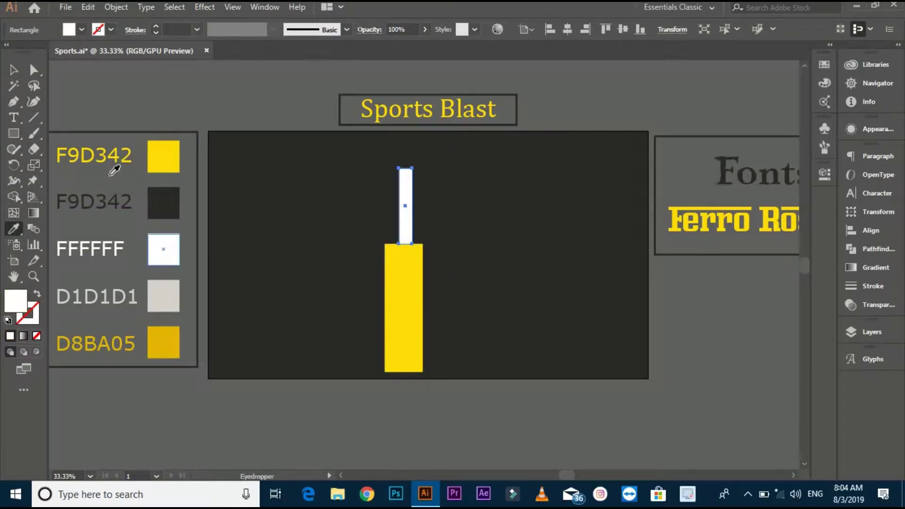
click(19, 74)
click(437, 226)
Step: Center the white handle horizontally over the yellow blade, with its lower edge meeting the blade's upper edge
scroll(434, 224, up, 2)
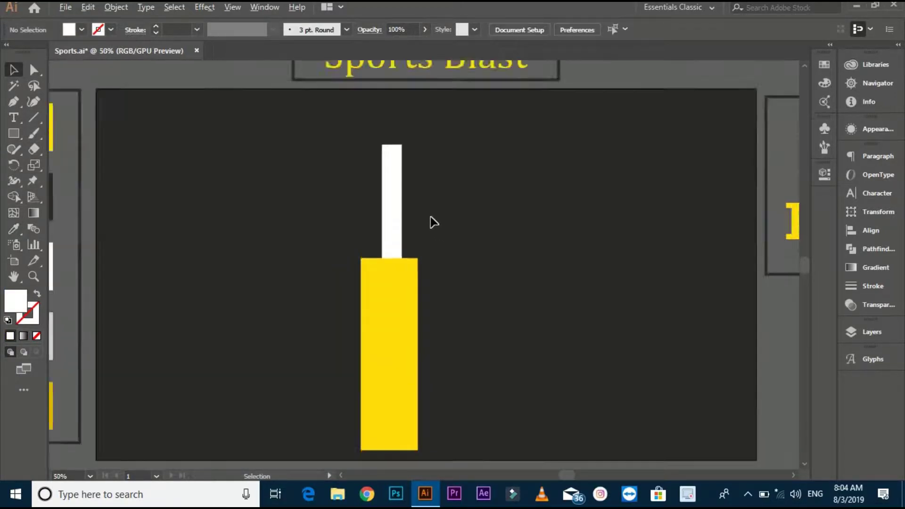
scroll(415, 250, down, 1)
drag(401, 198, 398, 198)
click(436, 193)
scroll(378, 194, up, 4)
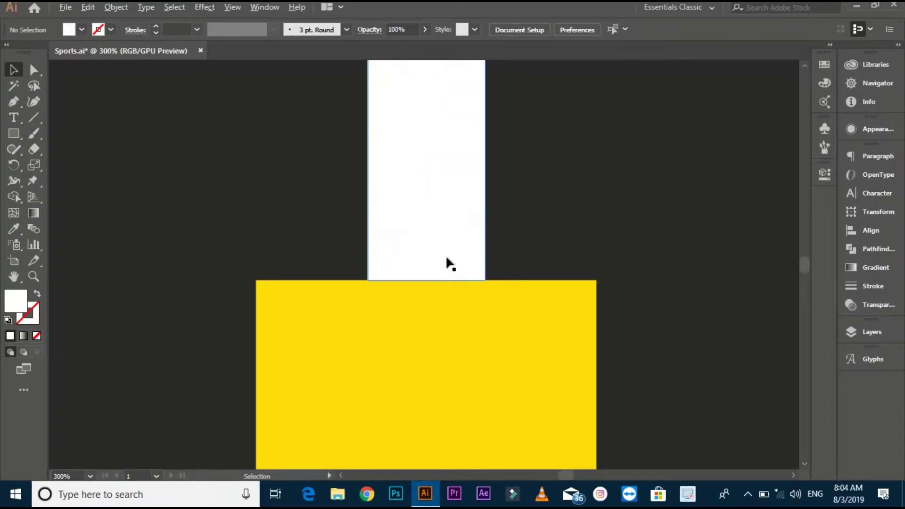
drag(531, 206, 519, 148)
click(434, 202)
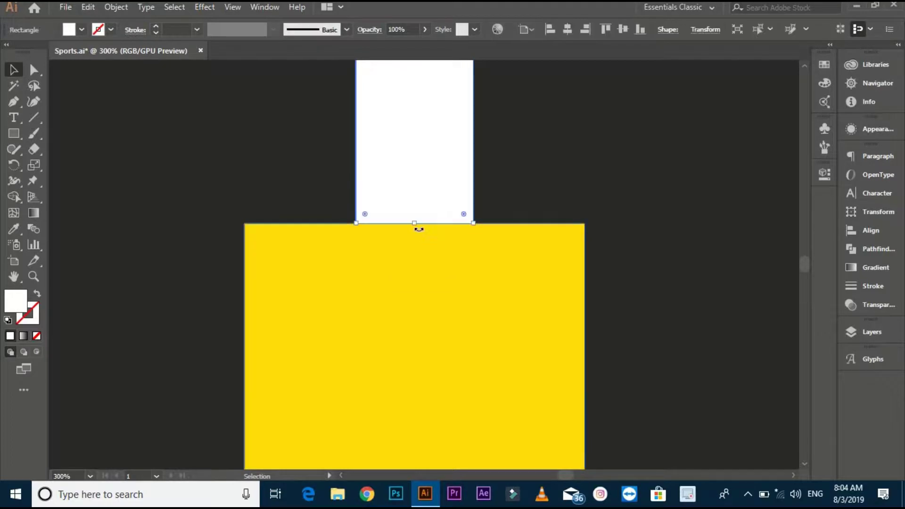
drag(415, 226, 415, 223)
click(519, 190)
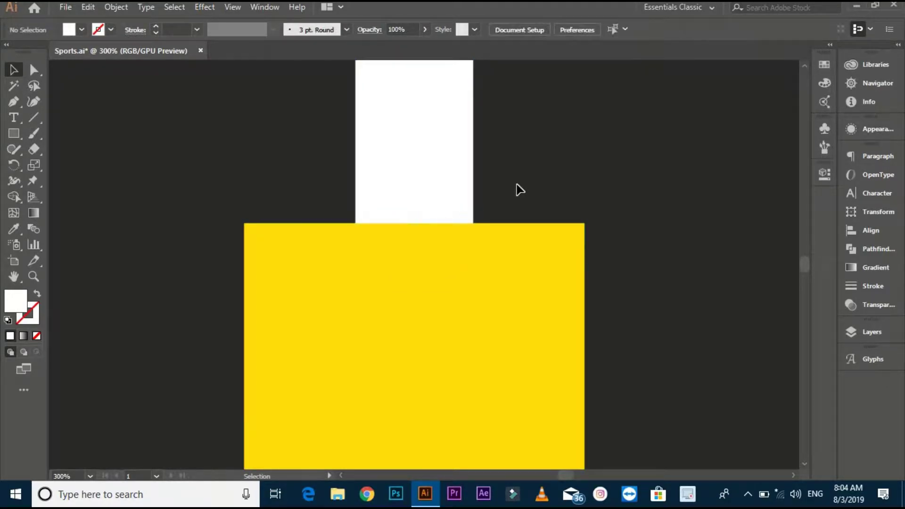
Step: Move the handle and blade together up and to the right, toward the artboard's center
scroll(520, 189, down, 1)
scroll(521, 193, down, 2)
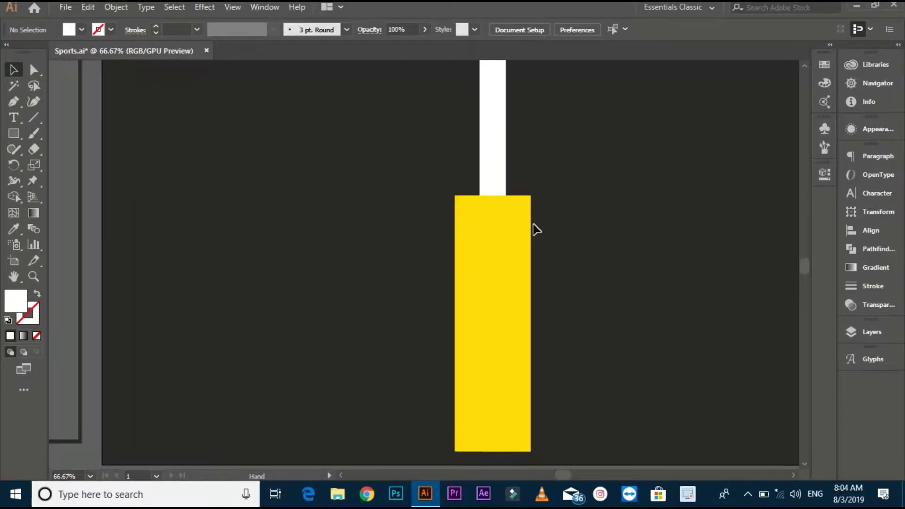
scroll(568, 240, down, 1)
scroll(542, 247, right, 3)
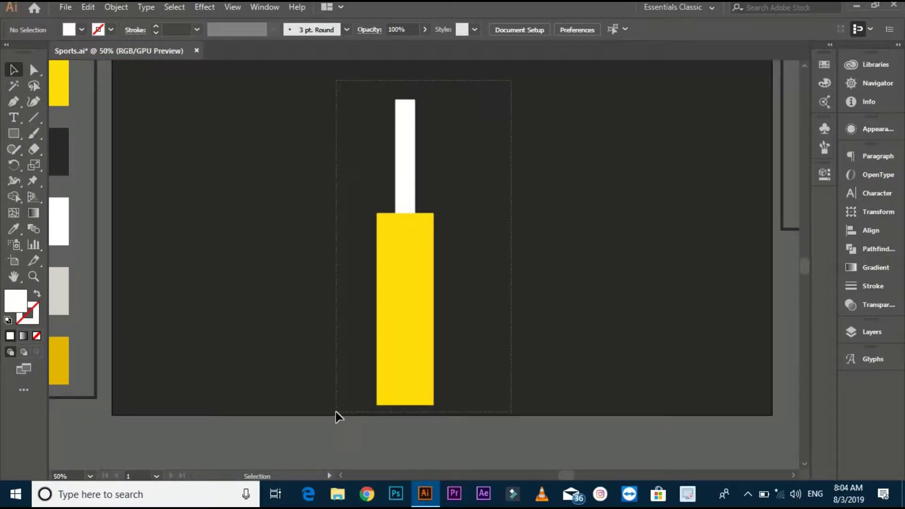
drag(337, 412, 525, 270)
drag(440, 292, 457, 254)
click(533, 247)
drag(534, 247, 499, 263)
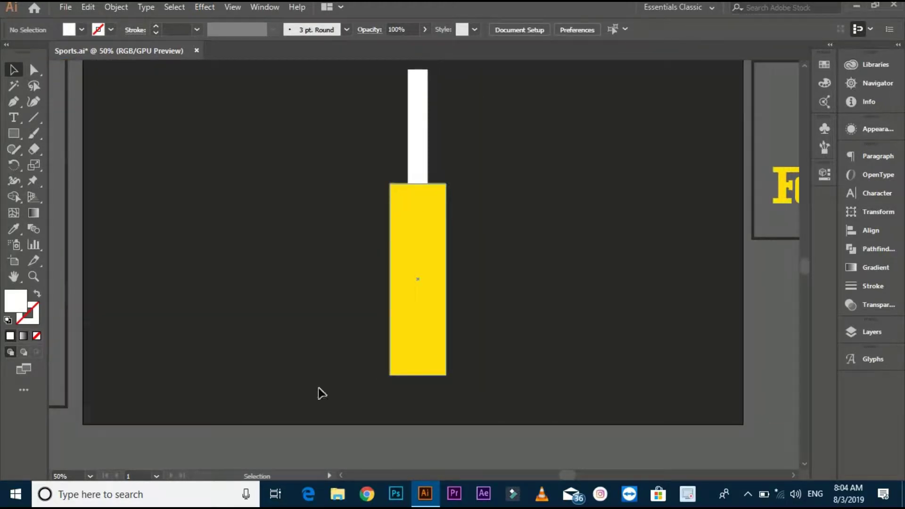
Step: Round the two bottom corners of the yellow blade
click(33, 70)
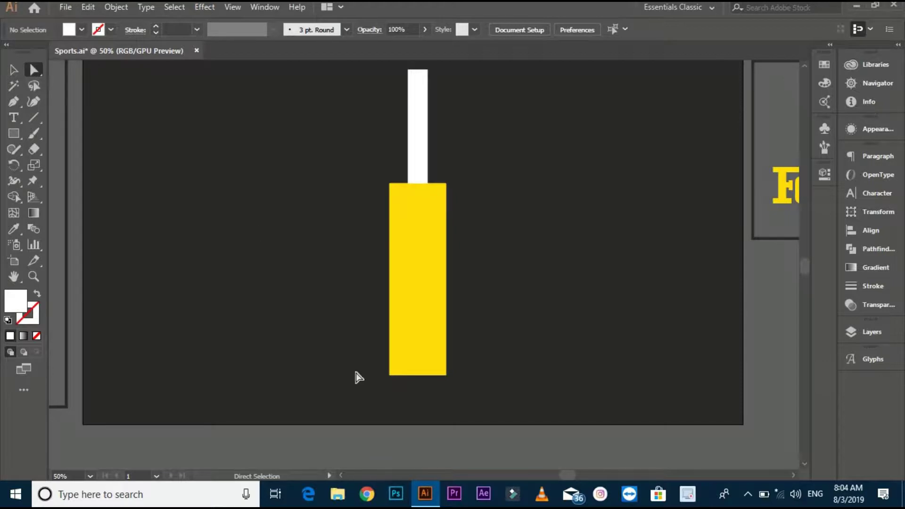
drag(367, 360, 467, 383)
drag(399, 367, 399, 368)
click(483, 299)
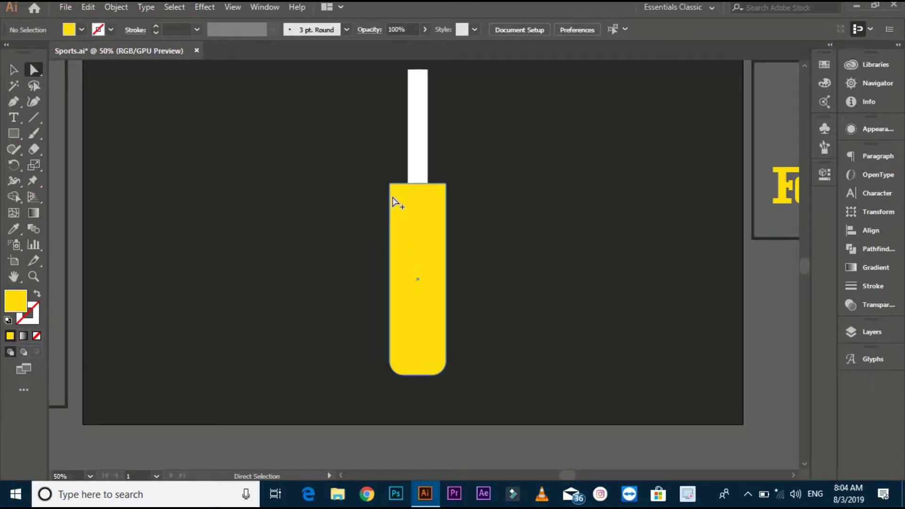
Step: Round the two top corners of the yellow blade slightly, less than its bottom corners
scroll(392, 198, up, 1)
scroll(393, 192, up, 1)
drag(387, 177, 505, 177)
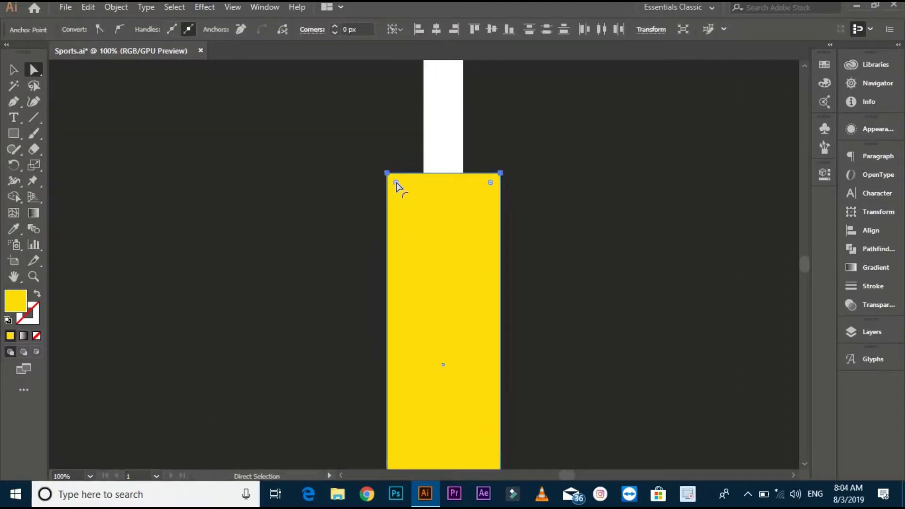
drag(398, 186, 356, 263)
click(342, 194)
Step: Round the two top corners of the white handle
scroll(364, 200, down, 2)
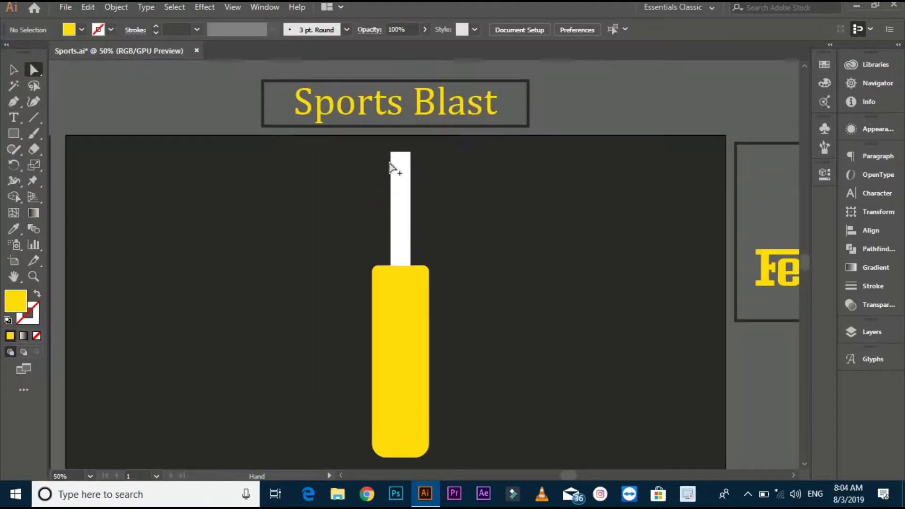
scroll(390, 163, up, 3)
scroll(375, 175, up, 2)
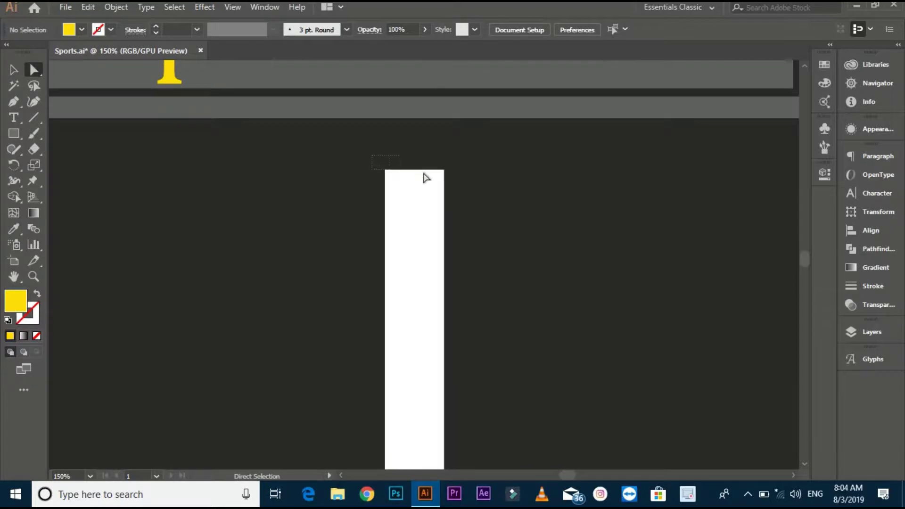
drag(461, 179, 460, 179)
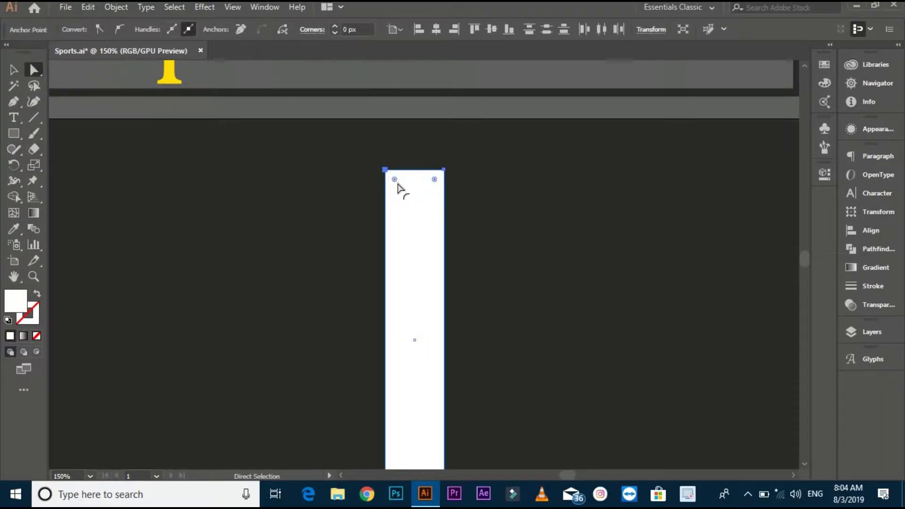
drag(398, 188, 506, 197)
click(507, 198)
Step: Rotate the whole bat clockwise so its handle leans to the upper right
scroll(519, 224, down, 2)
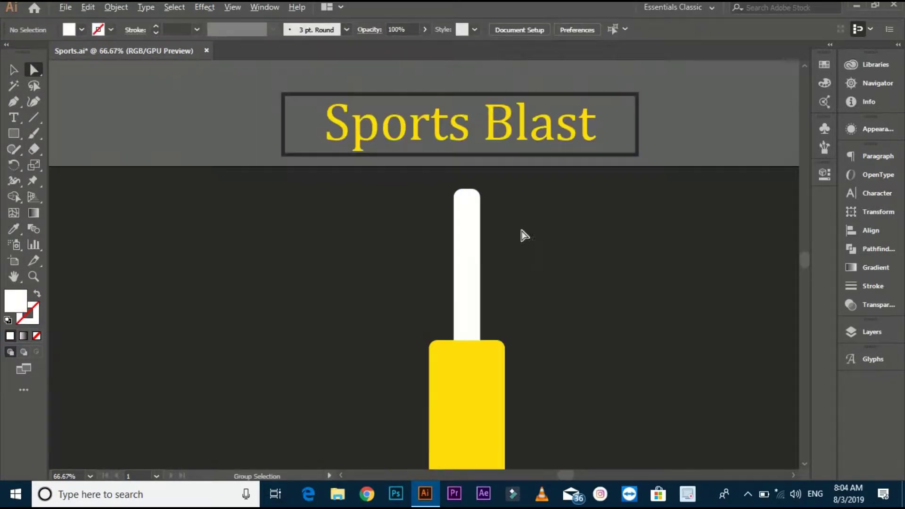
scroll(472, 208, down, 2)
scroll(487, 263, down, 1)
scroll(487, 263, right, 1)
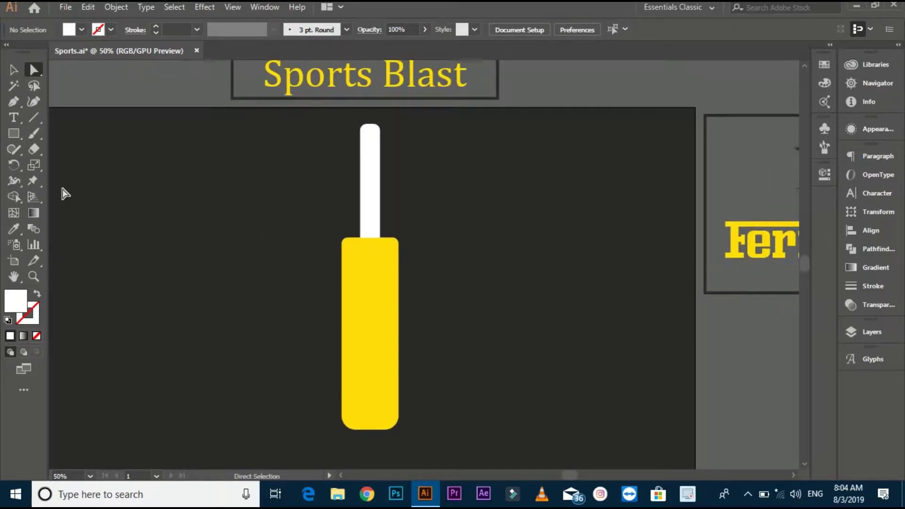
click(13, 69)
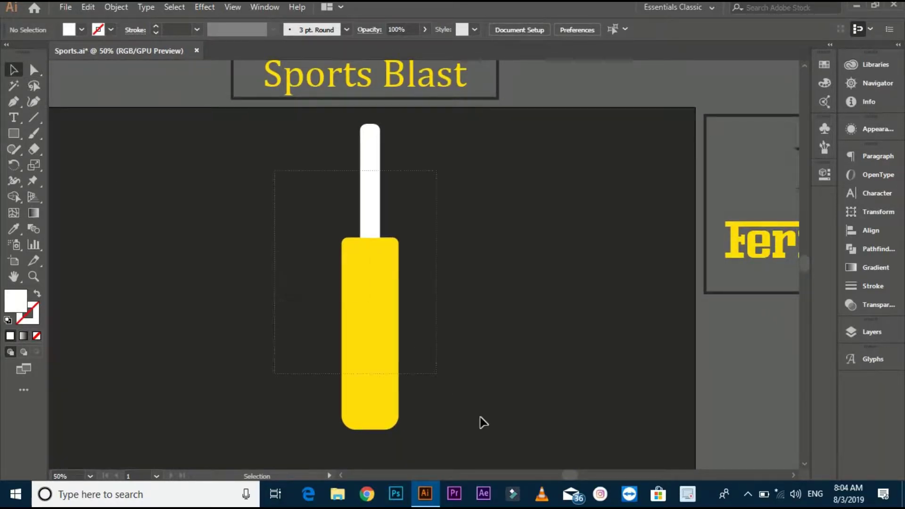
drag(480, 417, 487, 395)
drag(404, 119, 450, 157)
click(452, 295)
Step: Move the tilted bat slightly up and to the right and scale it down a little
scroll(447, 285, down, 1)
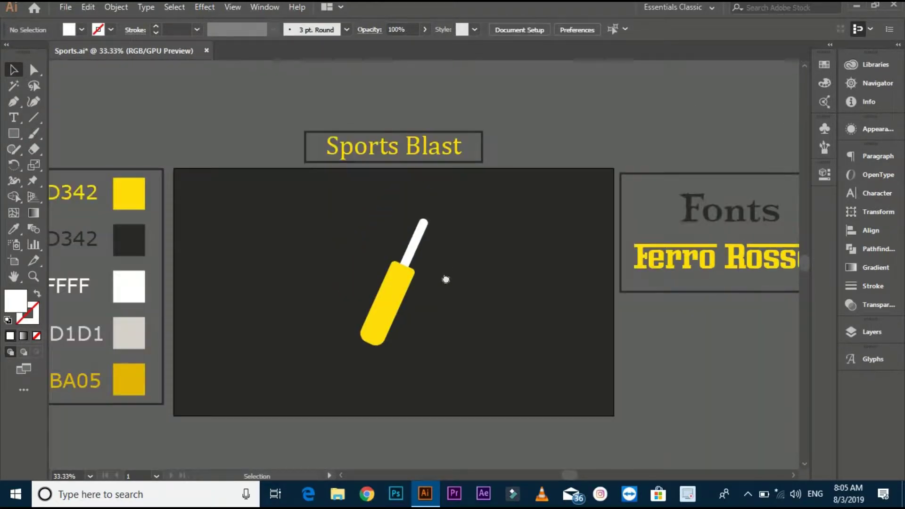
scroll(445, 280, down, 2)
click(410, 273)
drag(400, 257, 407, 238)
drag(445, 176, 440, 179)
click(424, 258)
Step: Draw a closed jagged shape with the Pen tool over the lower left edge of the yellow blade
scroll(427, 260, up, 1)
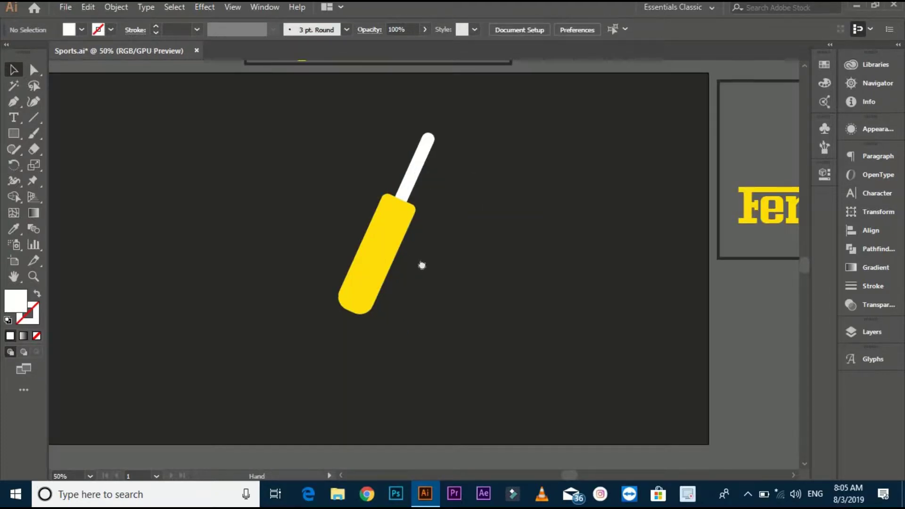
scroll(424, 260, up, 1)
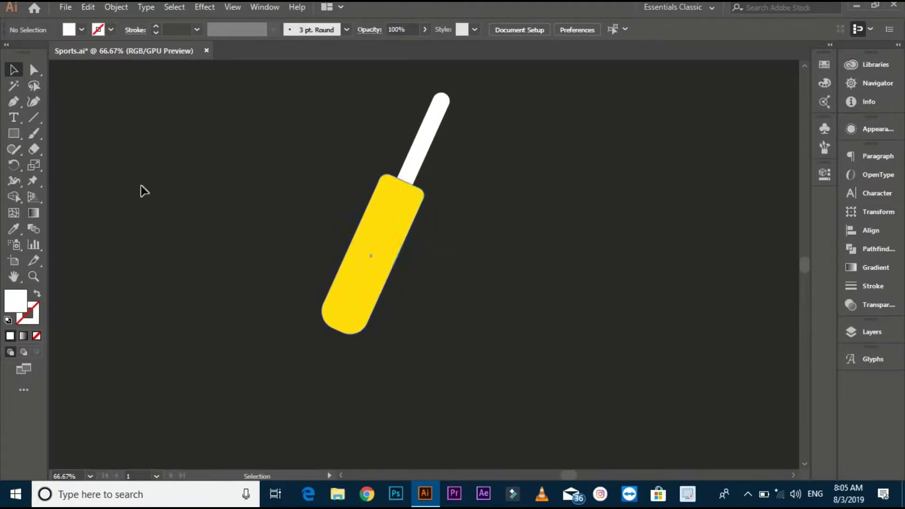
click(14, 101)
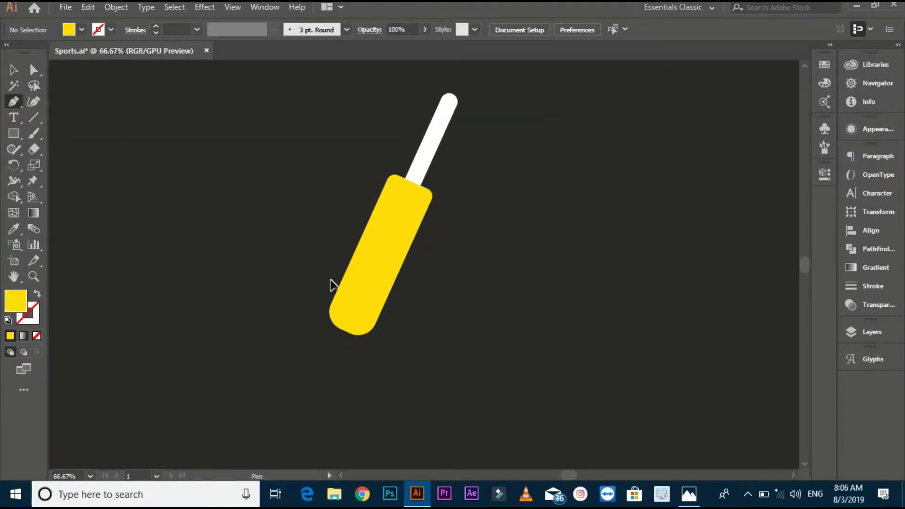
drag(331, 280, 323, 297)
click(321, 291)
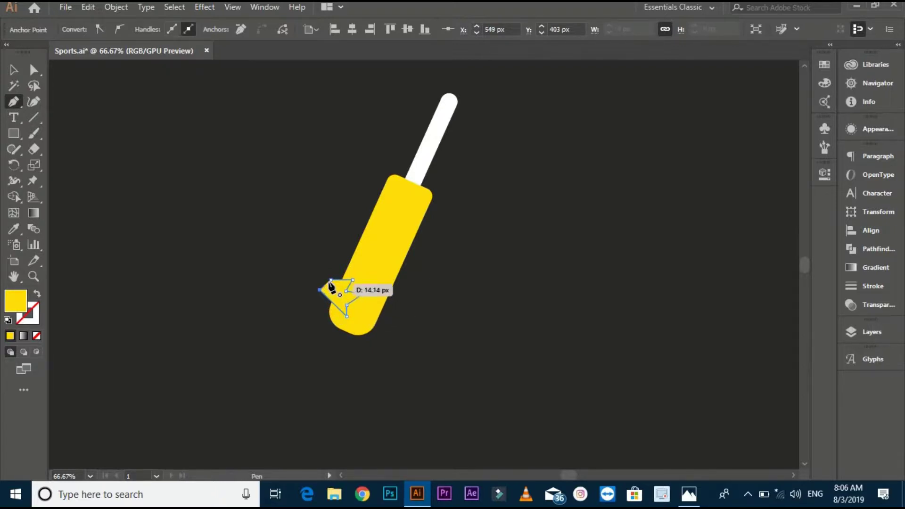
click(330, 280)
Step: Cut the jagged shape out of the yellow blade with the Shape Builder tool, leaving a cracked notch
click(13, 70)
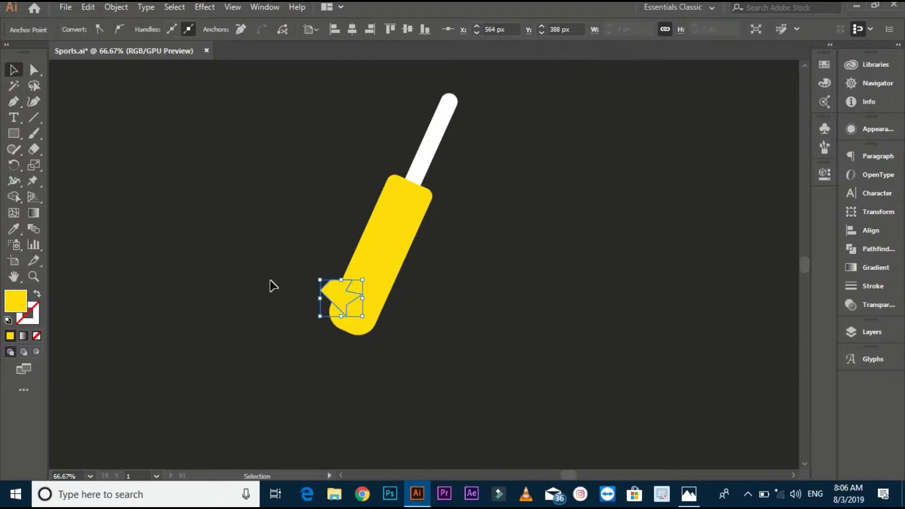
click(371, 332)
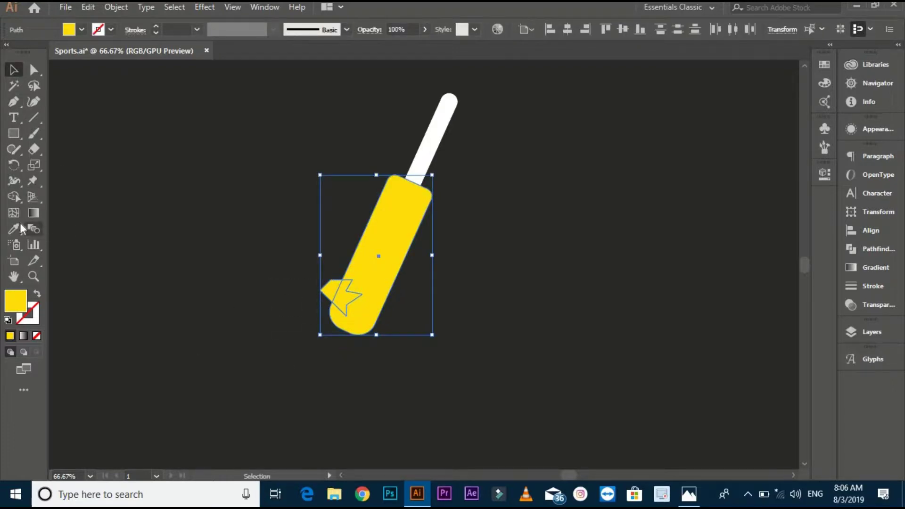
click(13, 201)
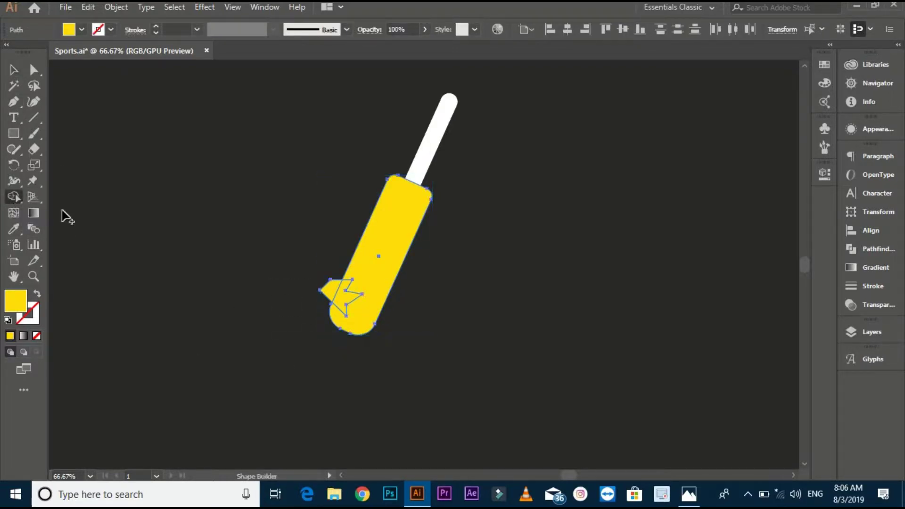
alt+click(339, 300)
key(v)
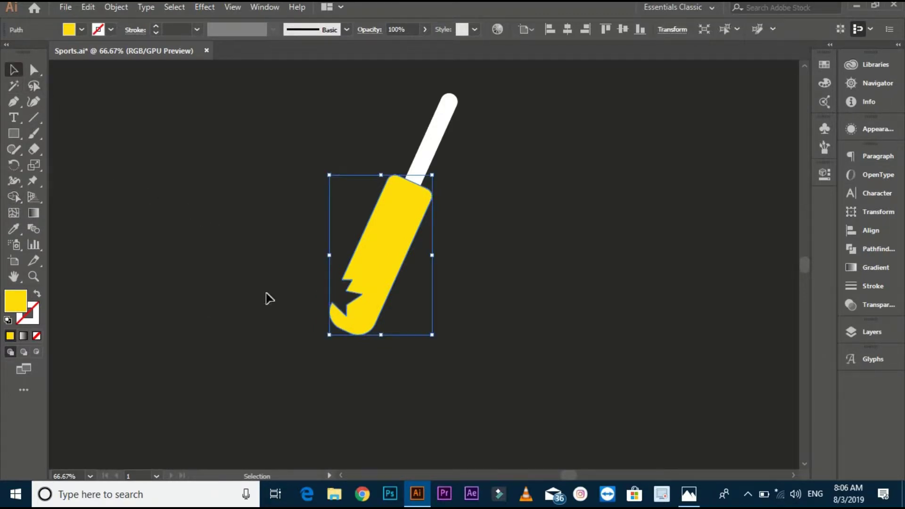
click(269, 298)
Step: Draw a closed shape with the Pen tool over the blade's right side, from the handle's lower right corner to the blade's bottom end
drag(331, 346, 351, 343)
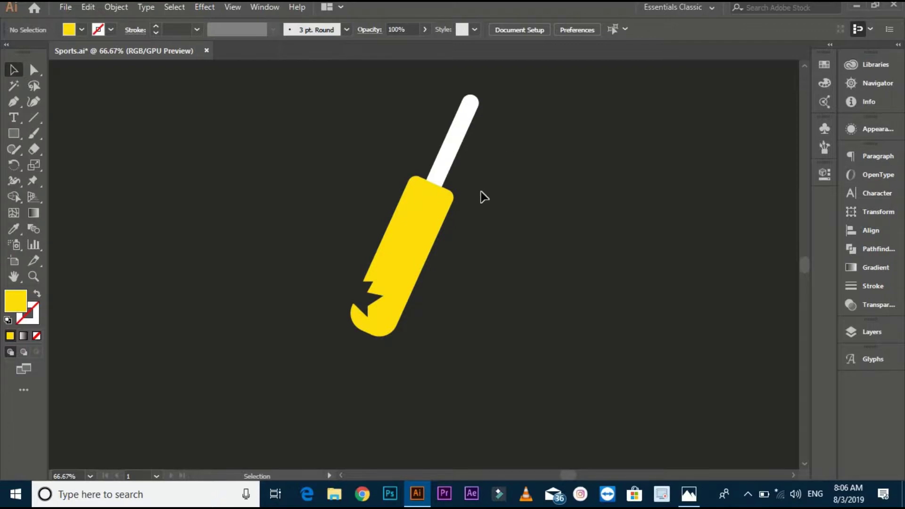
key(ctrl+plus)
drag(475, 258, 460, 202)
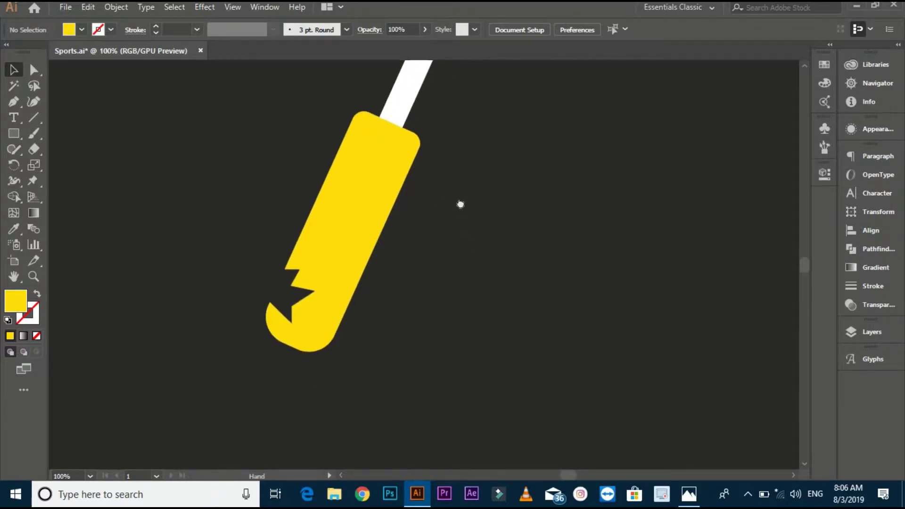
click(9, 100)
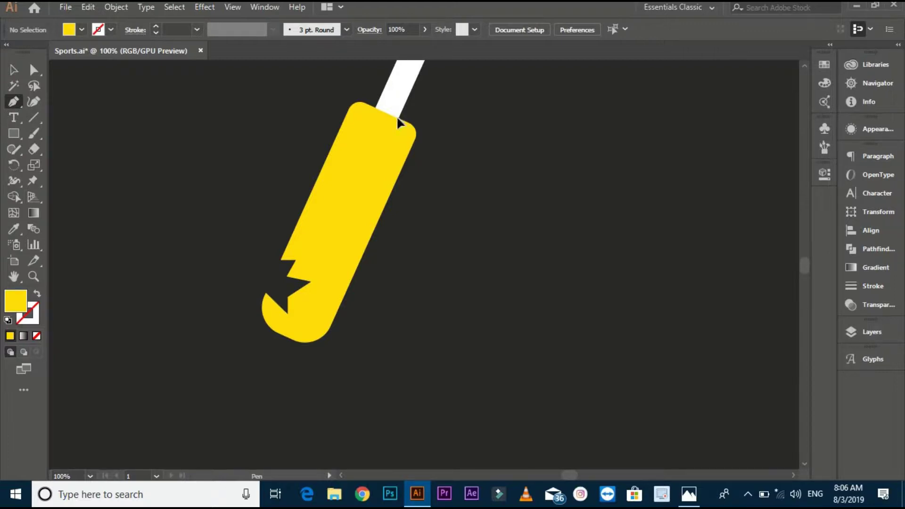
click(397, 118)
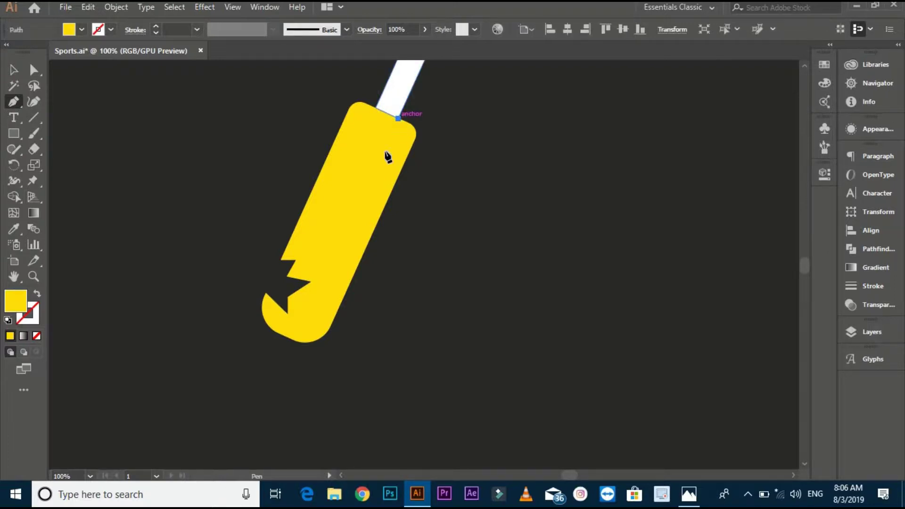
click(315, 340)
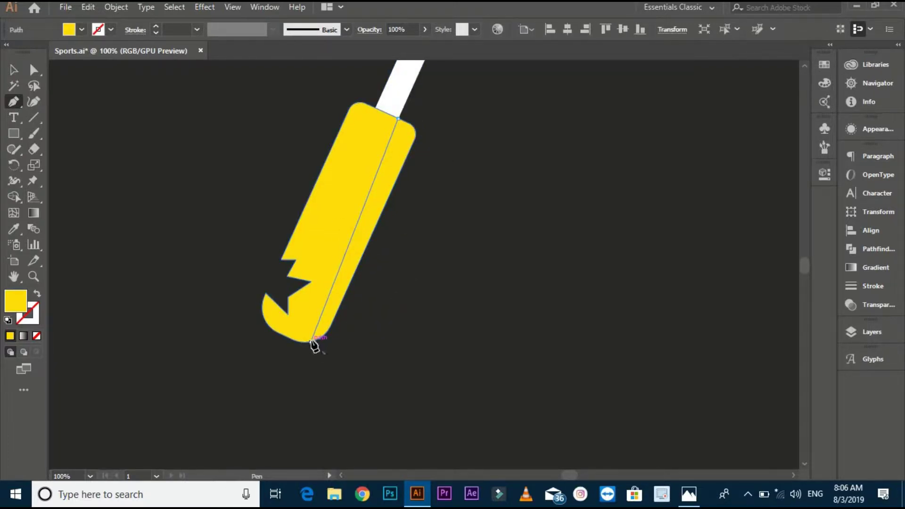
click(332, 369)
click(426, 286)
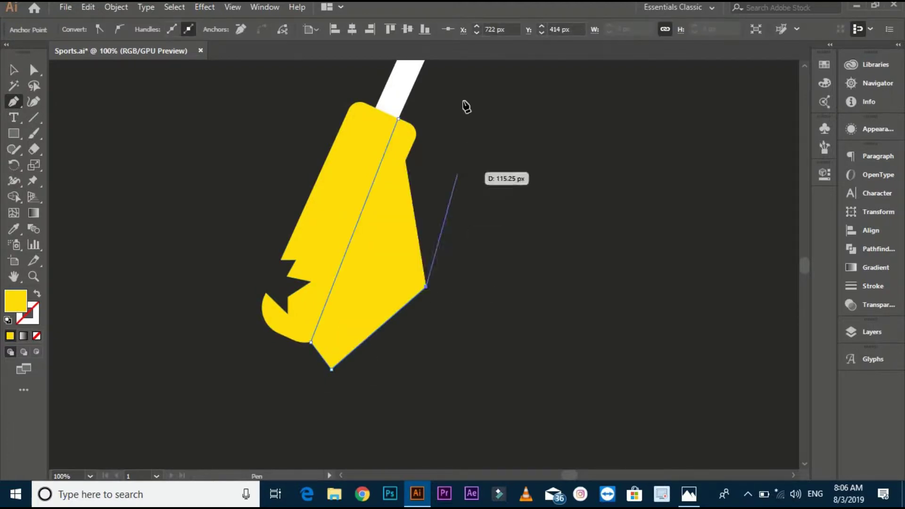
click(460, 171)
click(463, 92)
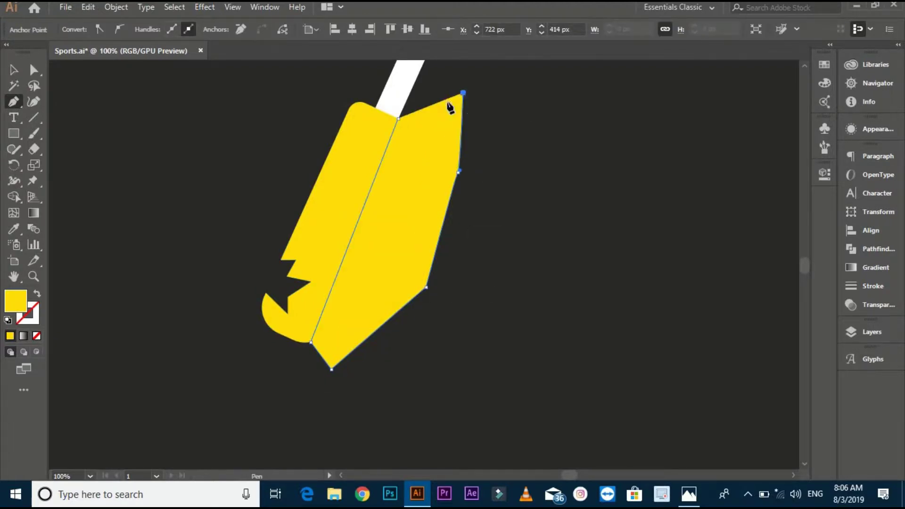
click(399, 119)
key(v)
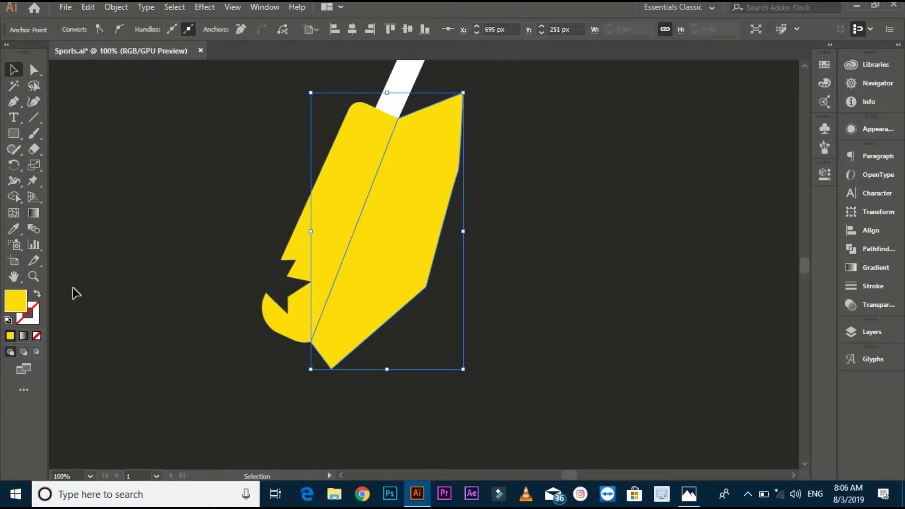
Step: Fill the new blade shape with the dark yellow of the palette's bottom swatch using the Eyedropper
key(ctrl+minus)
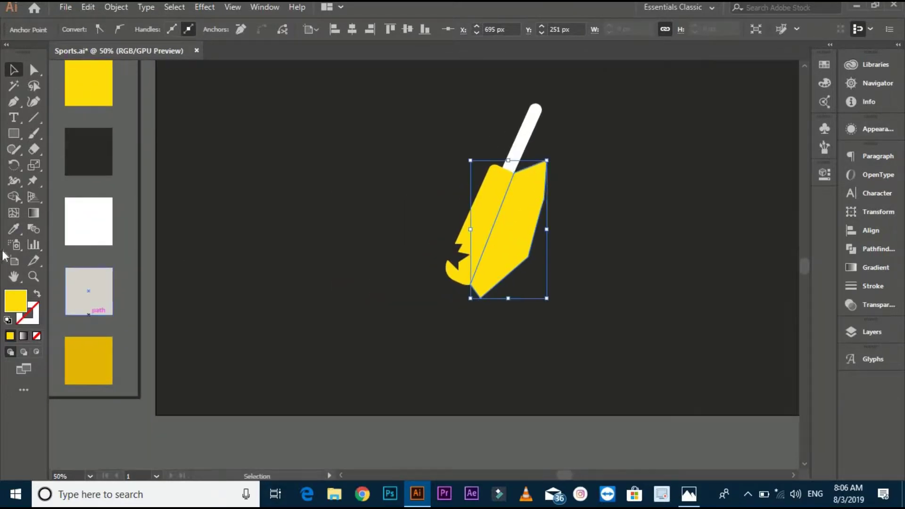
click(13, 230)
click(89, 350)
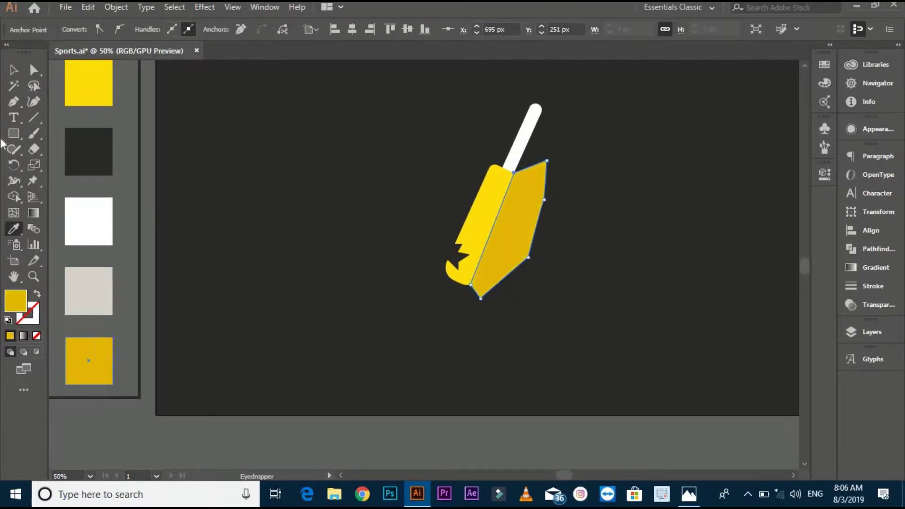
click(13, 70)
Step: Trim off the part of the dark yellow shape outside the blade with the Shape Builder tool, leaving a shaded right side
key(space)
drag(315, 315, 234, 305)
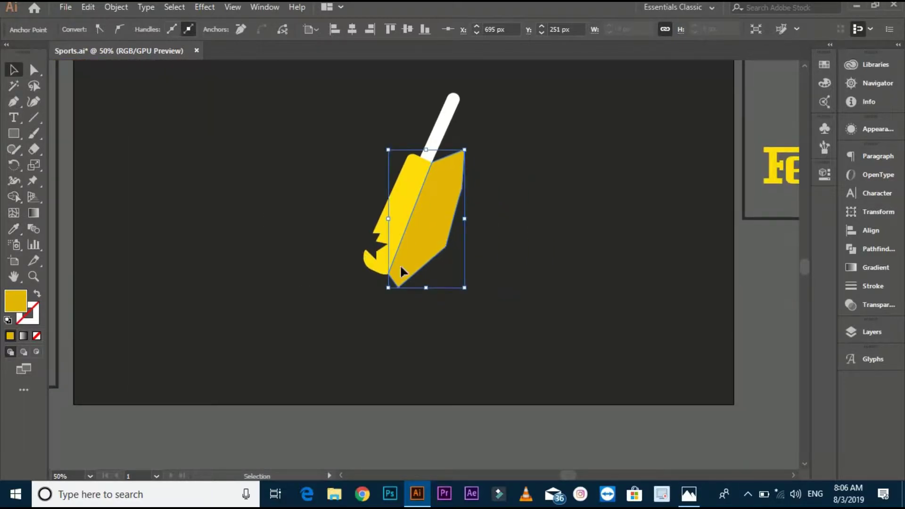
drag(461, 306, 460, 303)
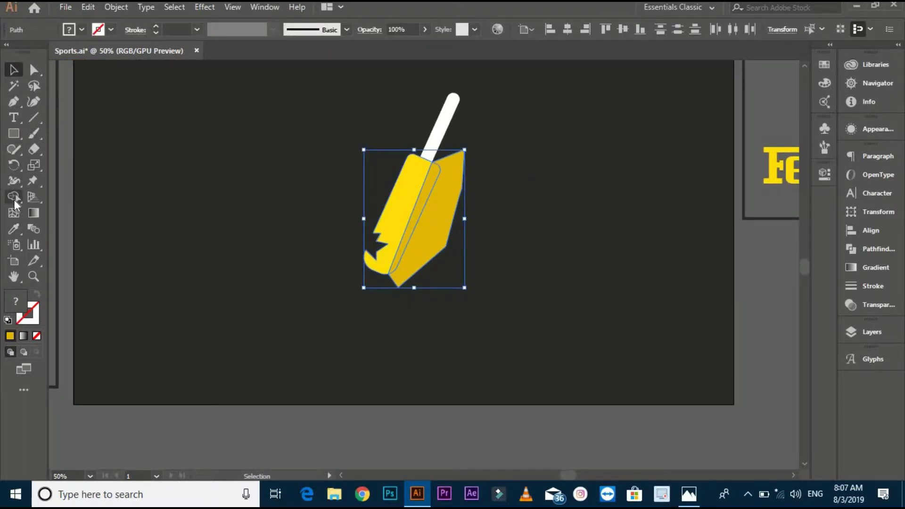
click(14, 198)
alt+click(433, 238)
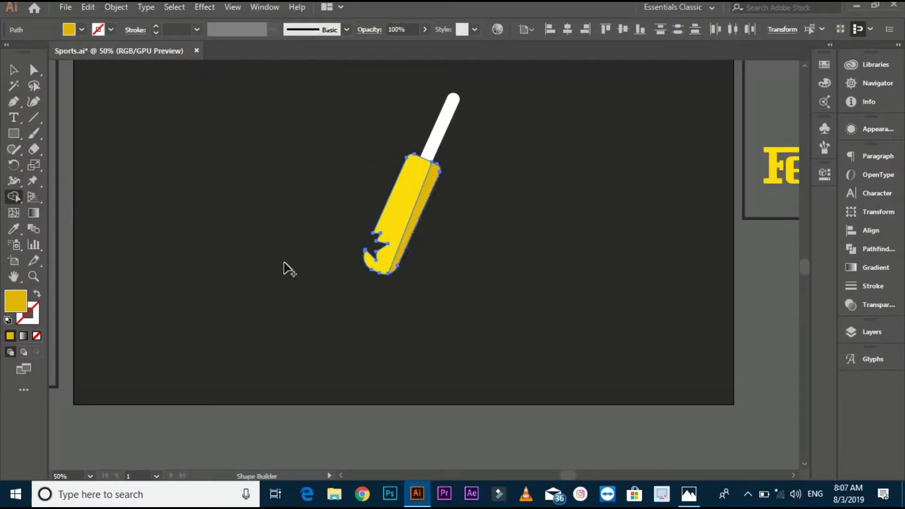
click(13, 70)
click(478, 221)
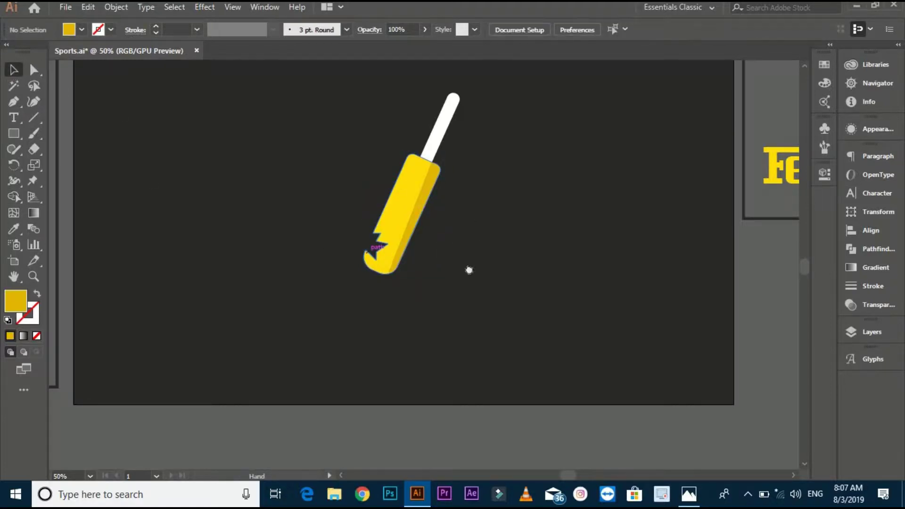
Step: Draw a closed shape with the Pen tool over the white handle's right side, from its rounded tip to the blade
scroll(460, 306, up, 5)
scroll(422, 287, down, 2)
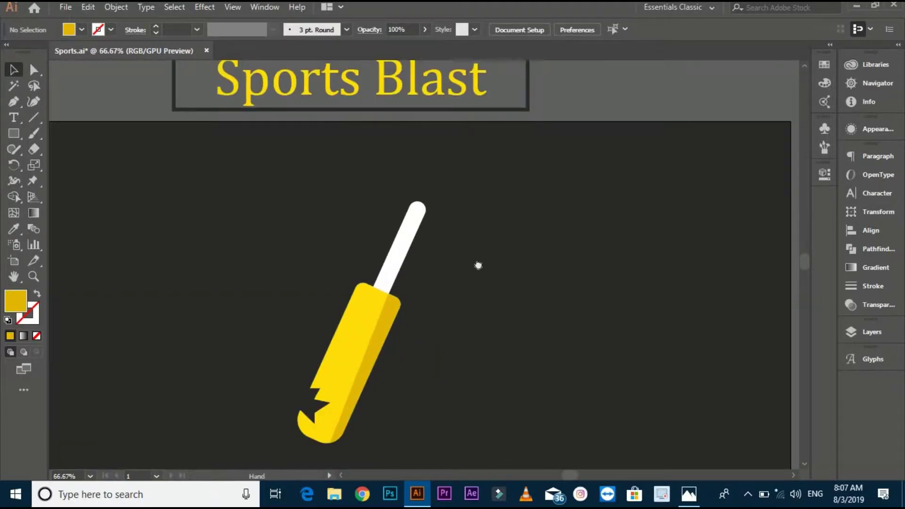
alt+scroll(479, 265, up, 1)
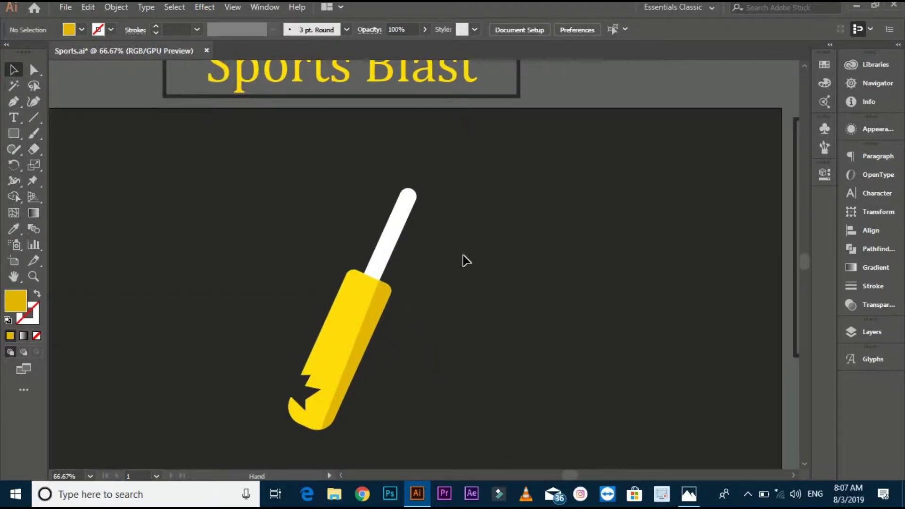
click(12, 101)
alt+scroll(406, 208, up, 2)
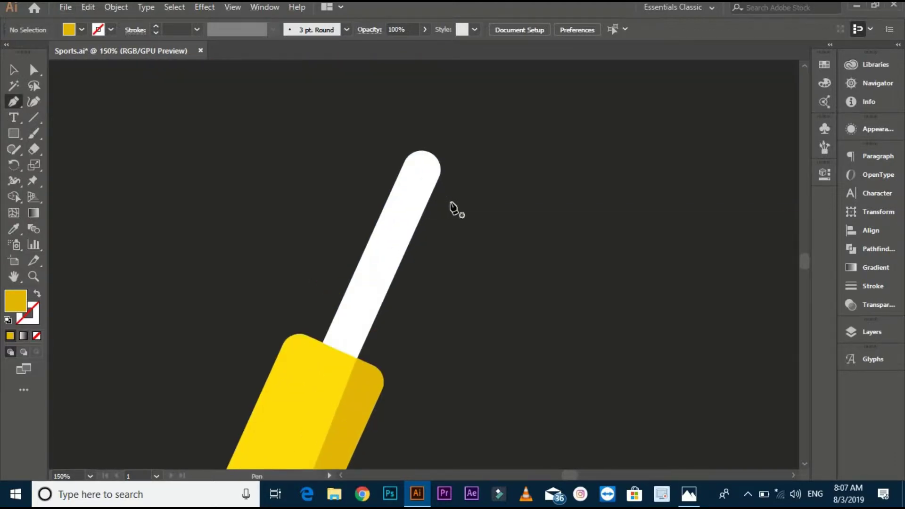
click(429, 153)
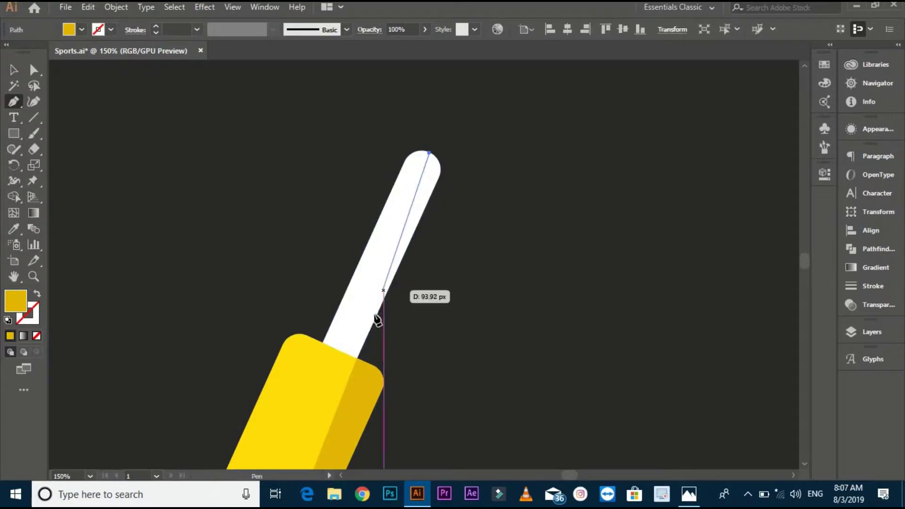
click(351, 355)
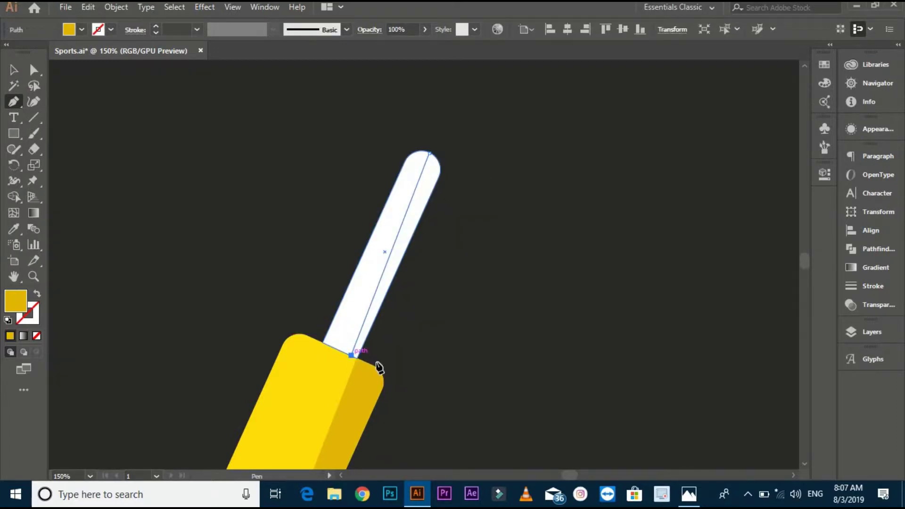
click(405, 378)
click(467, 283)
click(498, 193)
click(475, 141)
click(445, 131)
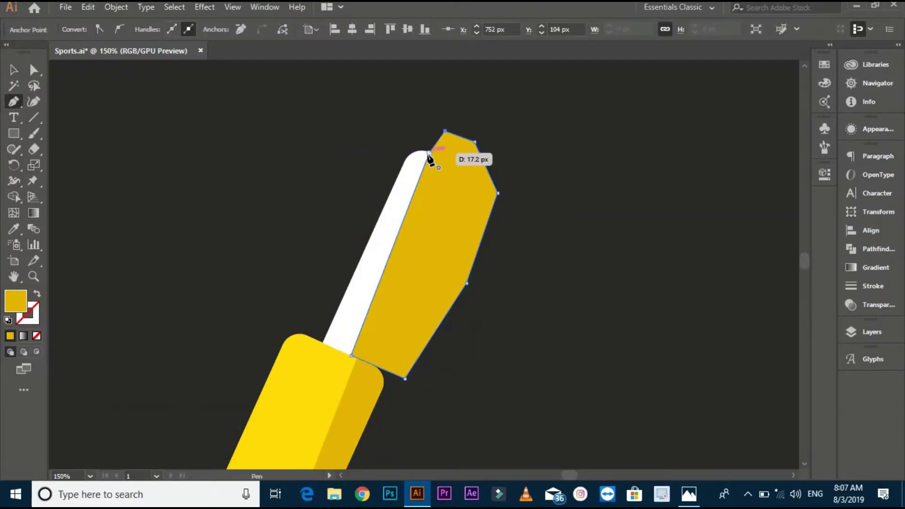
click(429, 153)
Step: Fill the new handle shape with the palette's light grey swatch using the Eyedropper
key(ctrl+minus)
key(ctrl+minus)
key(ctrl+minus)
drag(465, 182, 595, 114)
click(14, 229)
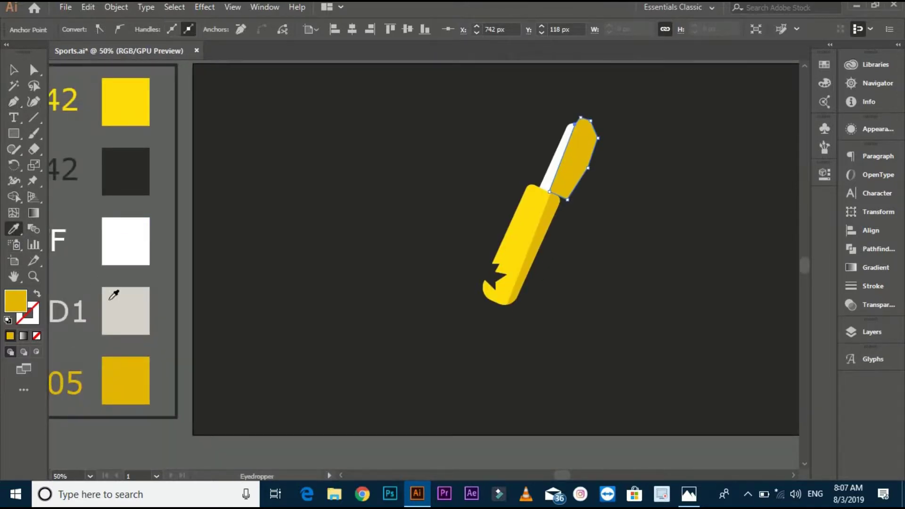
click(123, 309)
Step: Remove the part of the grey shape outside the handle with the Shape Builder tool, leaving a grey shaded right side
key(v)
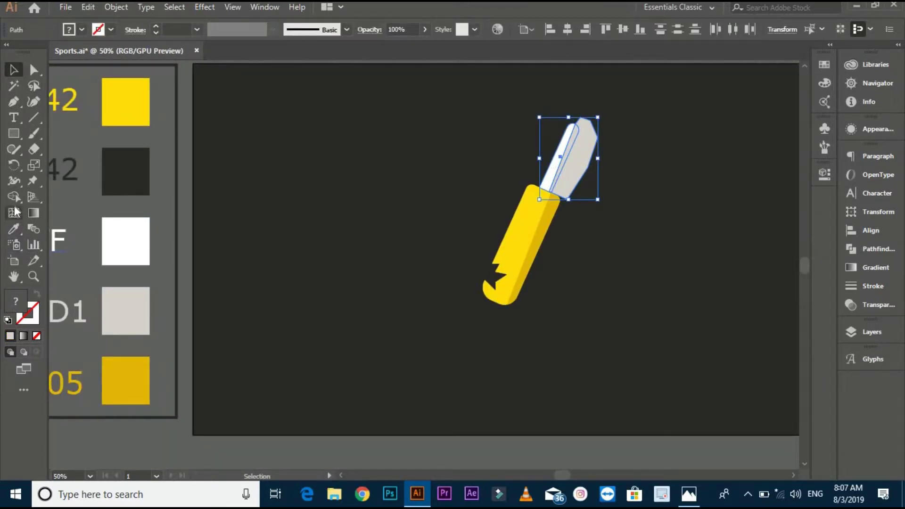
click(14, 196)
alt+click(582, 148)
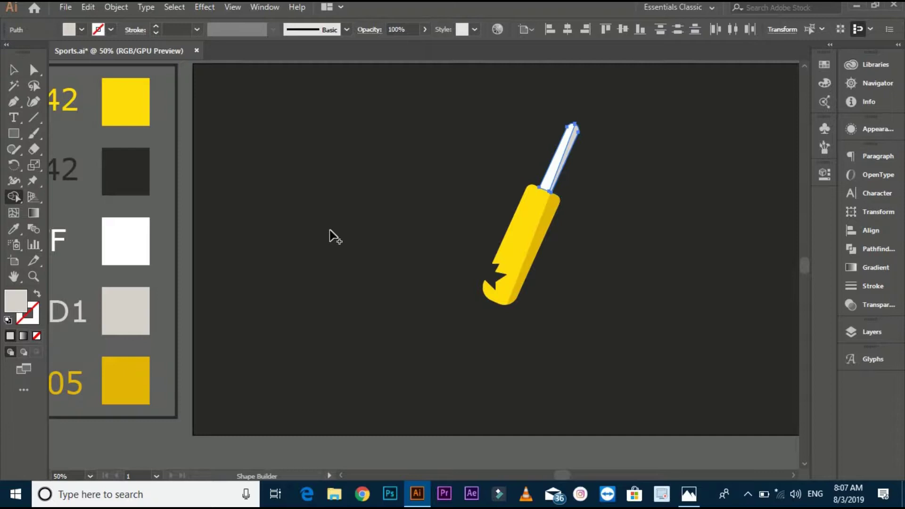
click(23, 69)
click(723, 272)
Step: Group all the parts of the bat, both handle and blade, into one object
scroll(639, 209, up, 1)
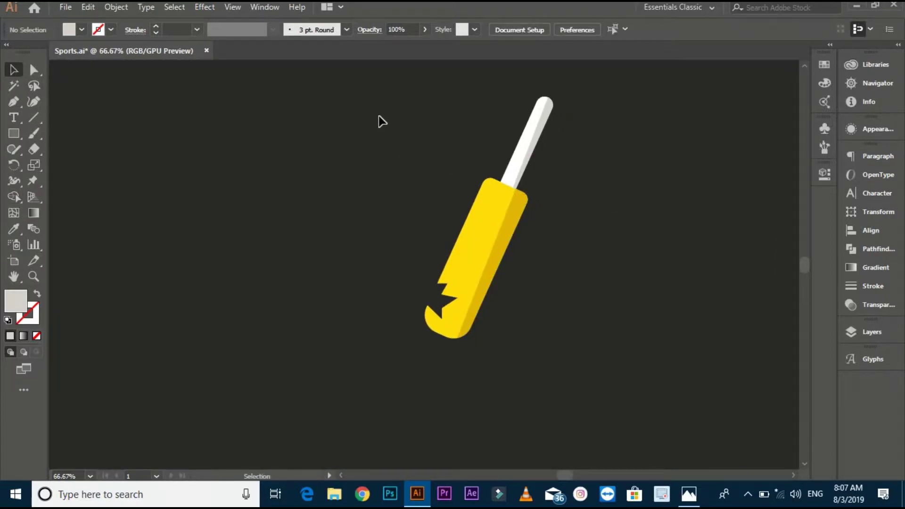
drag(614, 340, 614, 340)
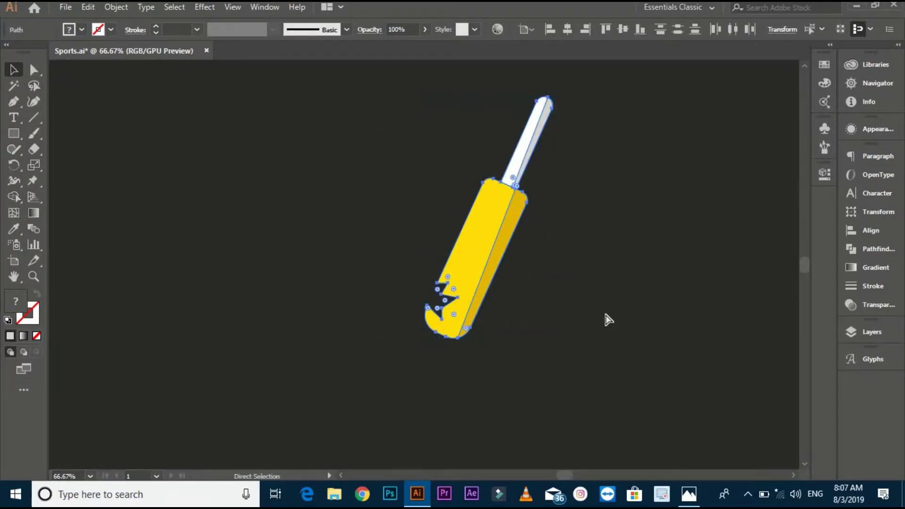
key(ctrl+g)
click(603, 309)
Step: Draw a circle about 116 px in diameter to the left of the bat and fill it with the palette's white swatch
scroll(603, 309, down, 1)
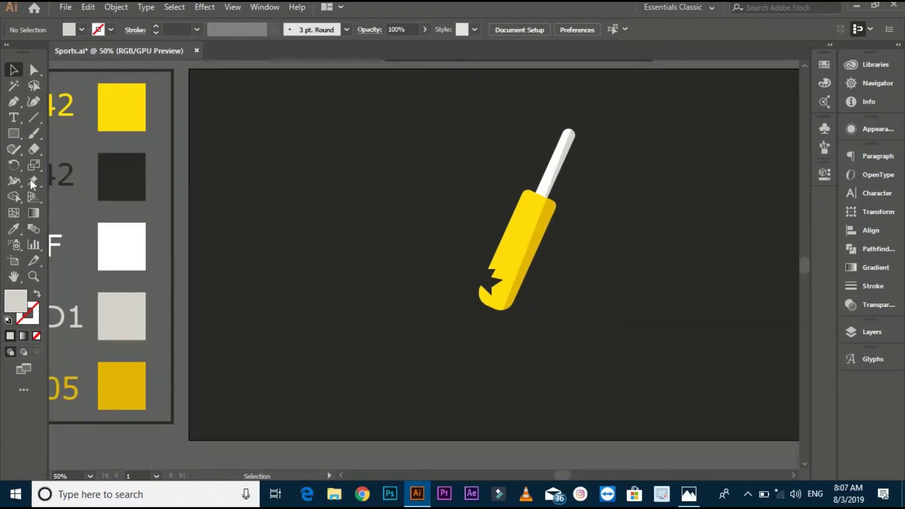
click(13, 134)
click(55, 165)
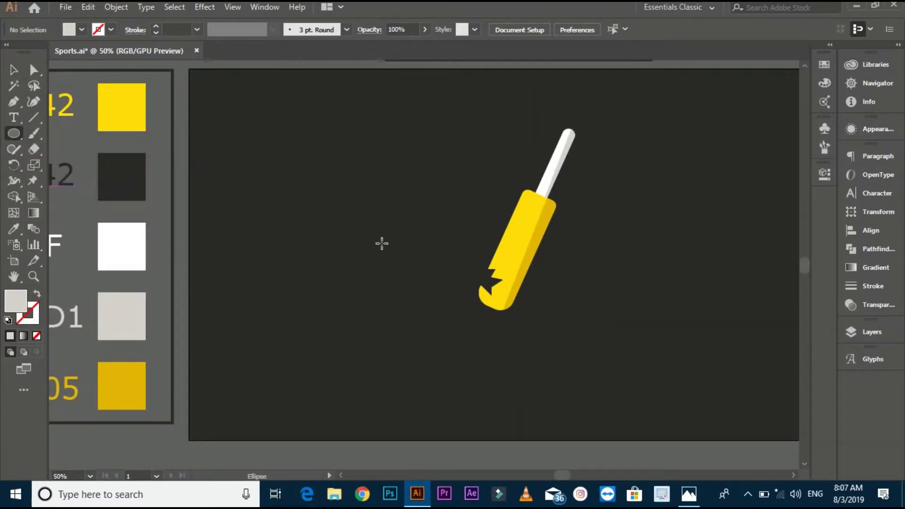
drag(336, 229, 374, 267)
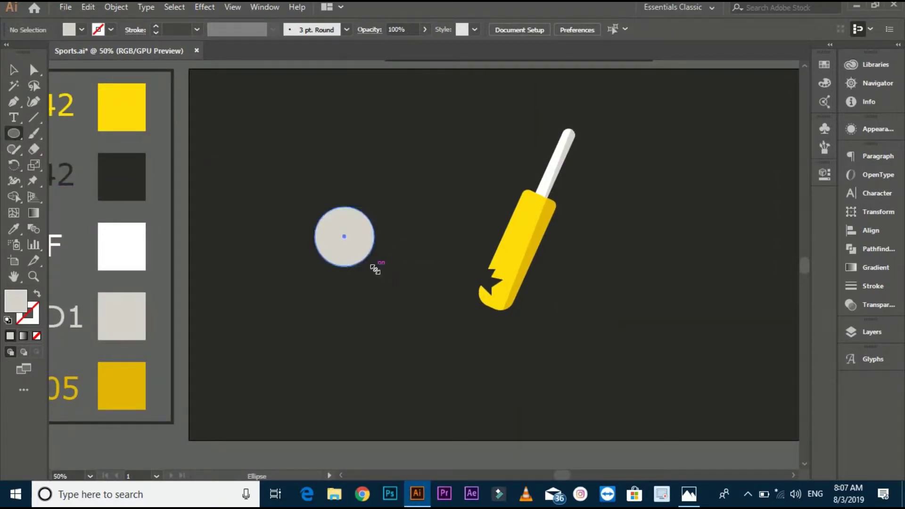
click(13, 230)
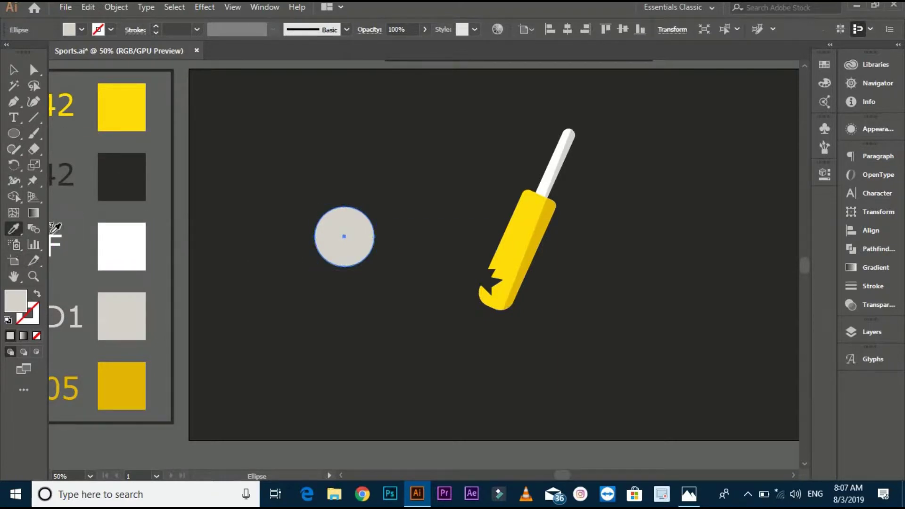
click(113, 242)
click(14, 70)
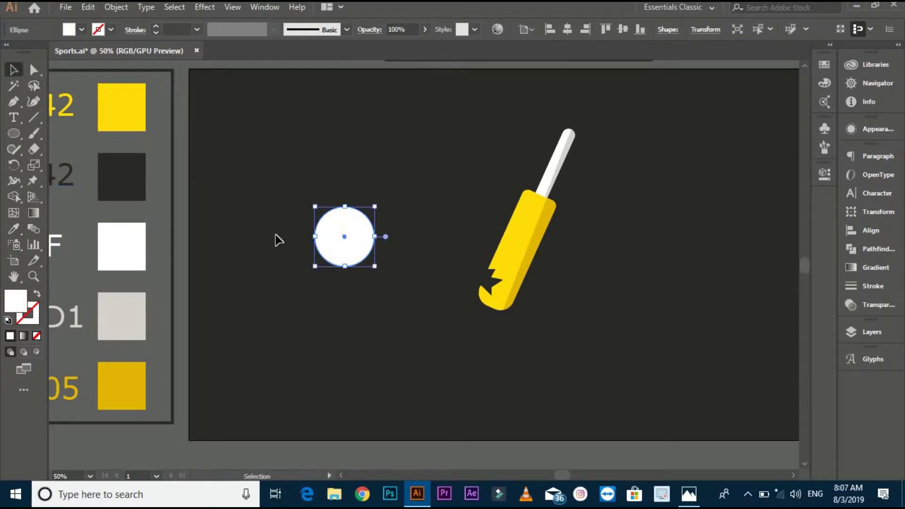
Step: Duplicate the white circle twice to the right at 77 px intervals, forming a horizontal row of three overlapping circles
scroll(366, 262, up, 1)
drag(338, 228, 392, 241)
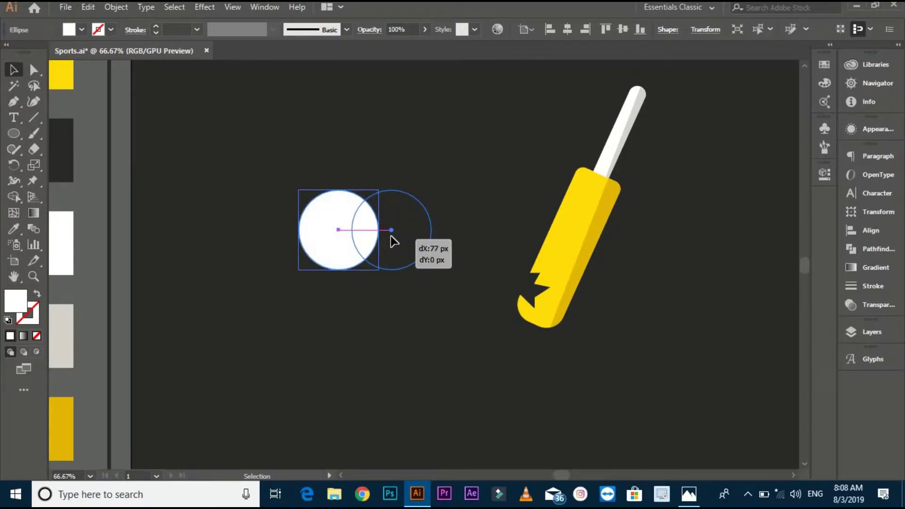
drag(390, 235, 392, 236)
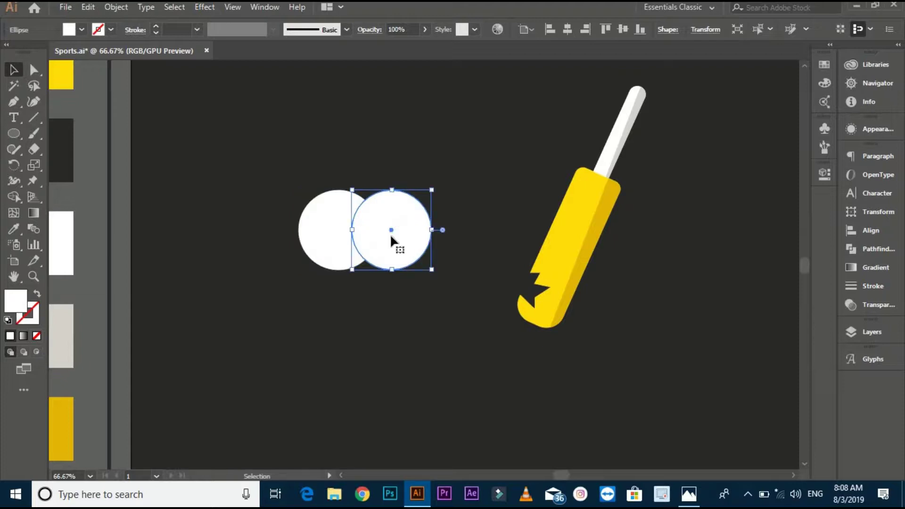
key(a)
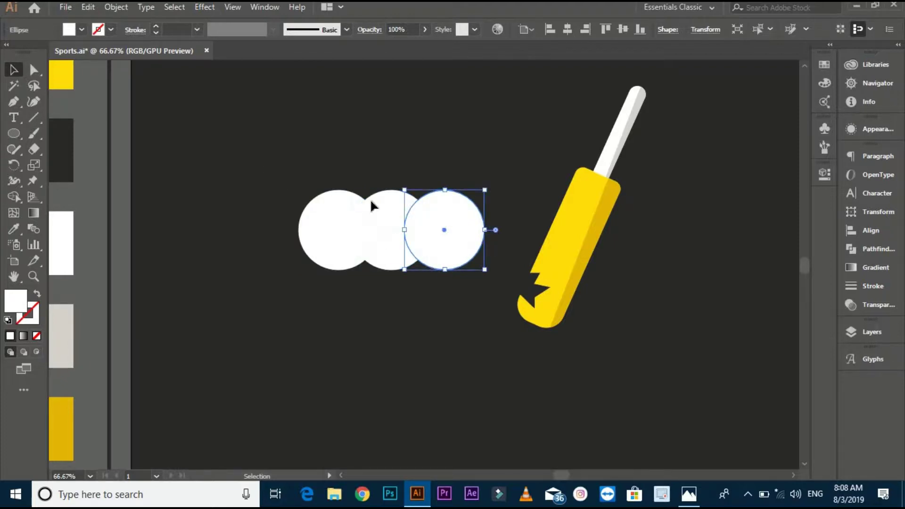
Step: Bring the first and third circles of the row forward, in front of the middle circle
click(349, 343)
click(331, 264)
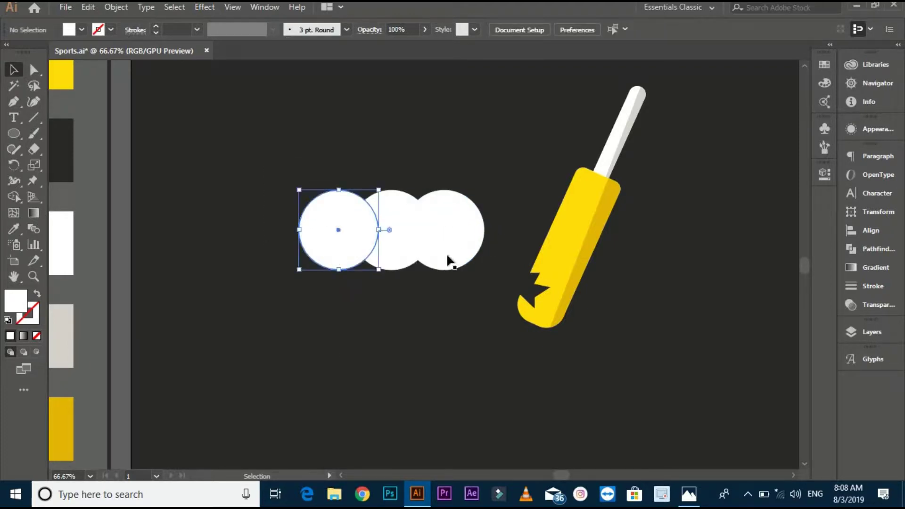
shift+click(465, 257)
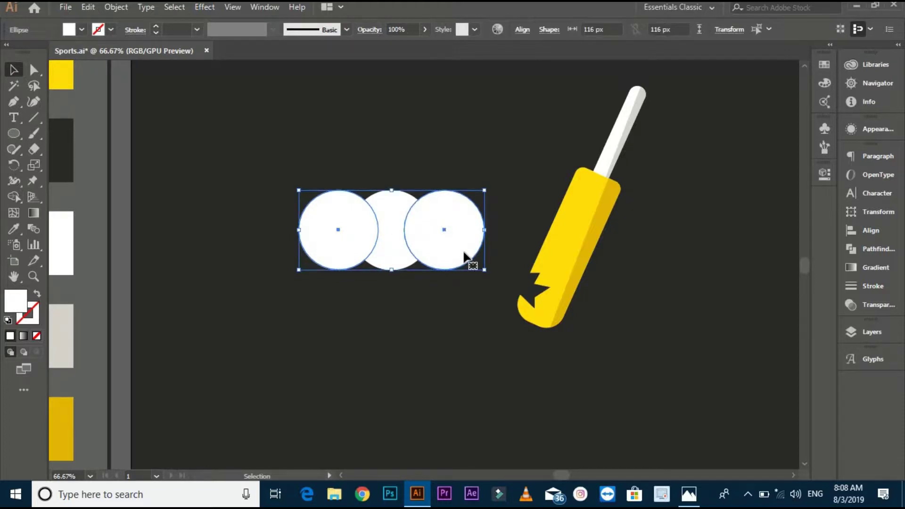
key(ctrl+alt+bracketright)
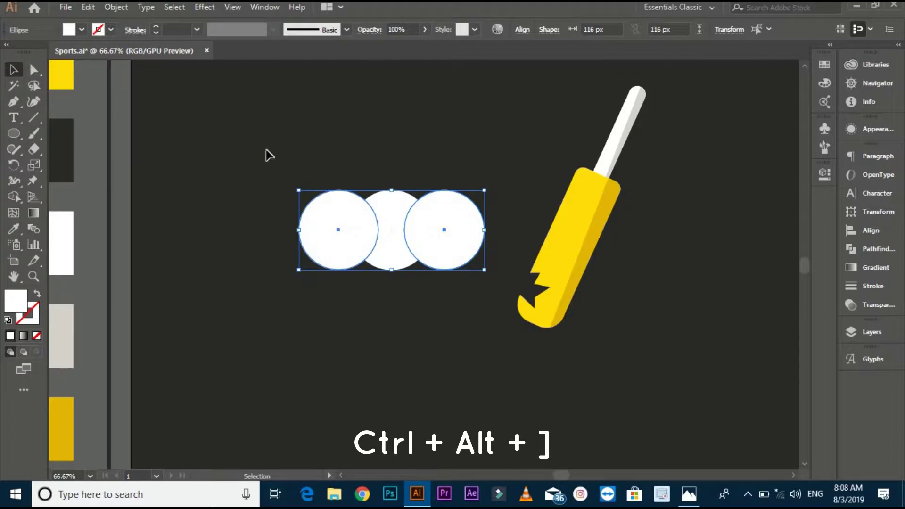
Step: Remove the parts of the two outer circles lying outside the middle circle with the Shape Builder tool
drag(252, 148, 471, 256)
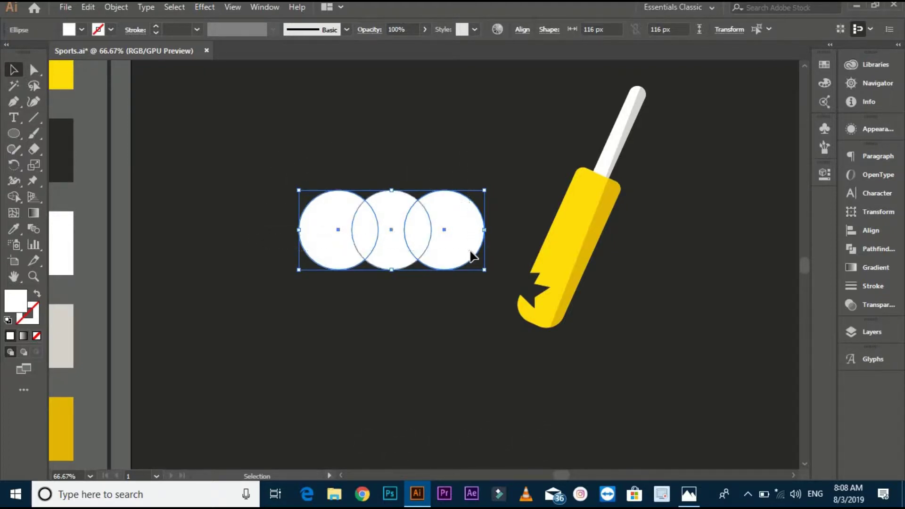
click(20, 199)
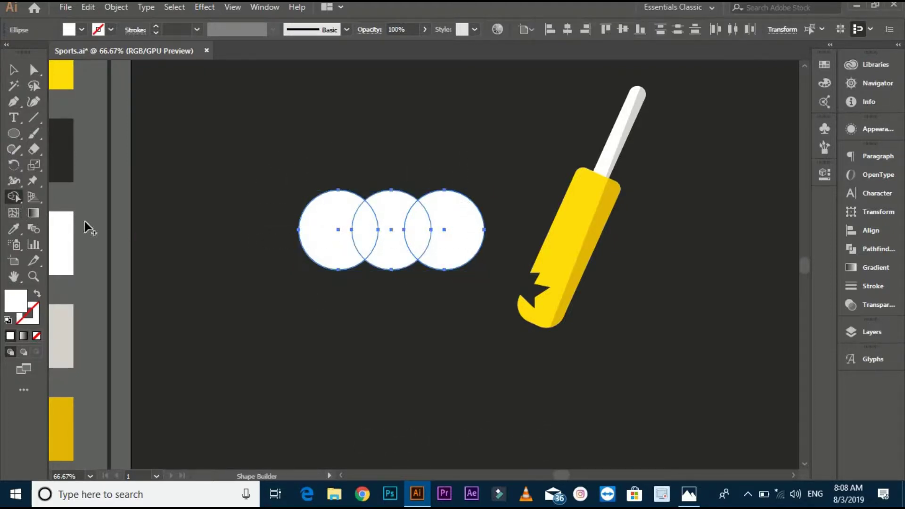
alt+click(314, 241)
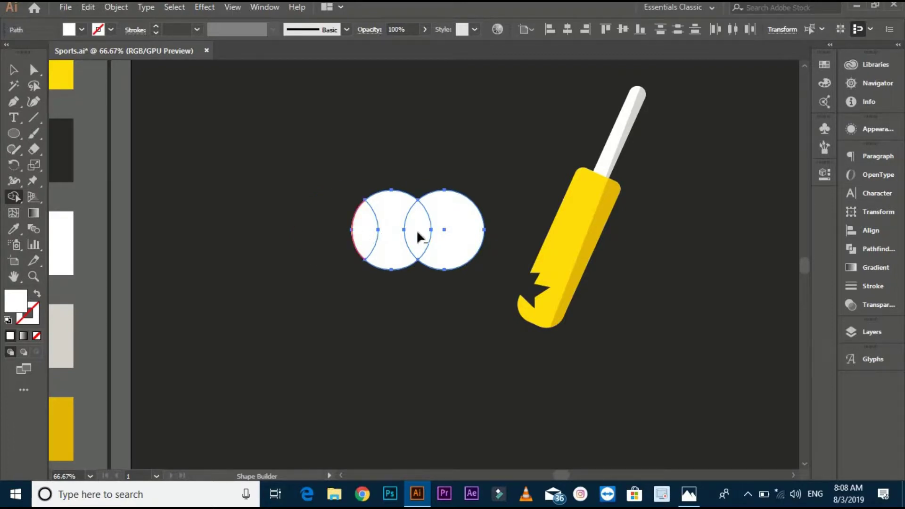
alt+click(464, 234)
click(14, 71)
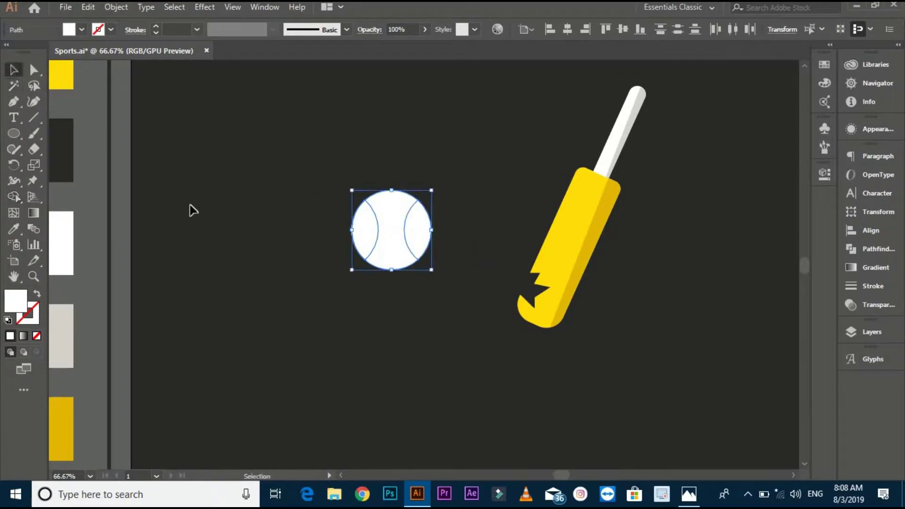
Step: Fill the two curved side segments of the ball with the palette's bright yellow swatch
click(337, 236)
click(396, 240)
shift+click(412, 231)
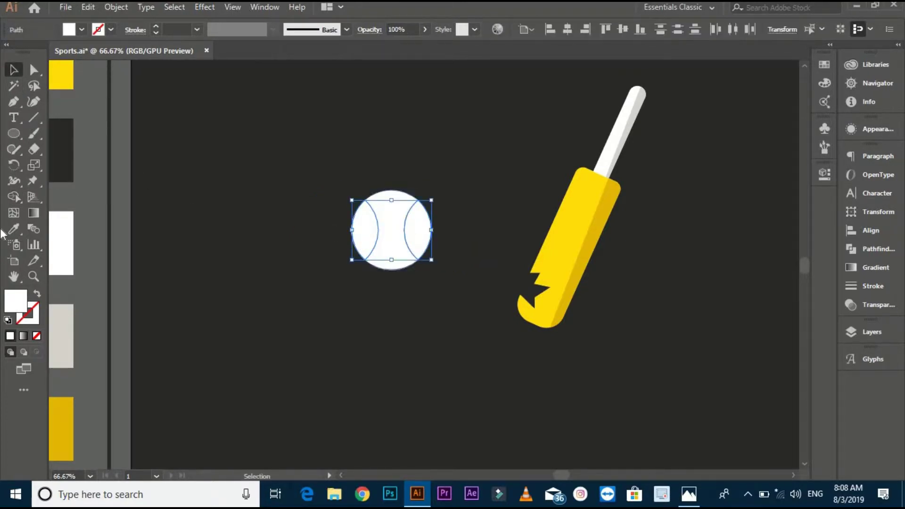
click(13, 229)
key(ctrl+minus)
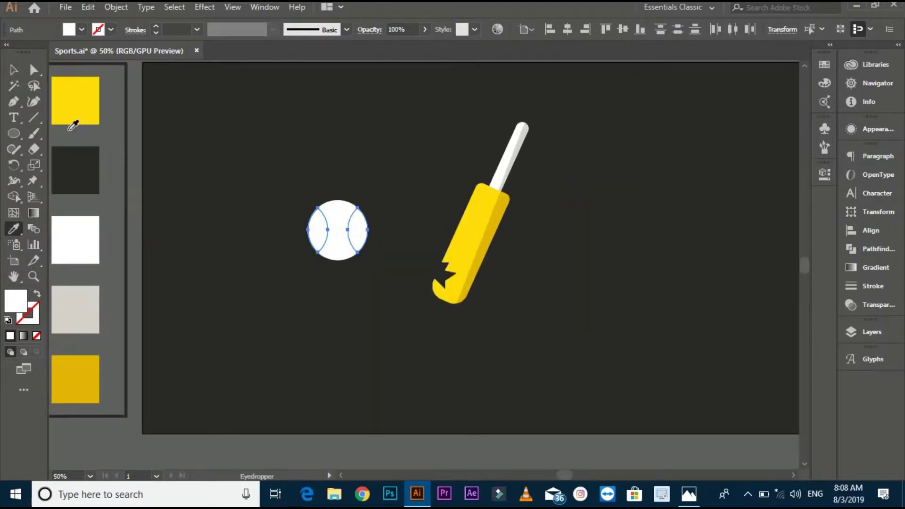
click(60, 105)
click(14, 70)
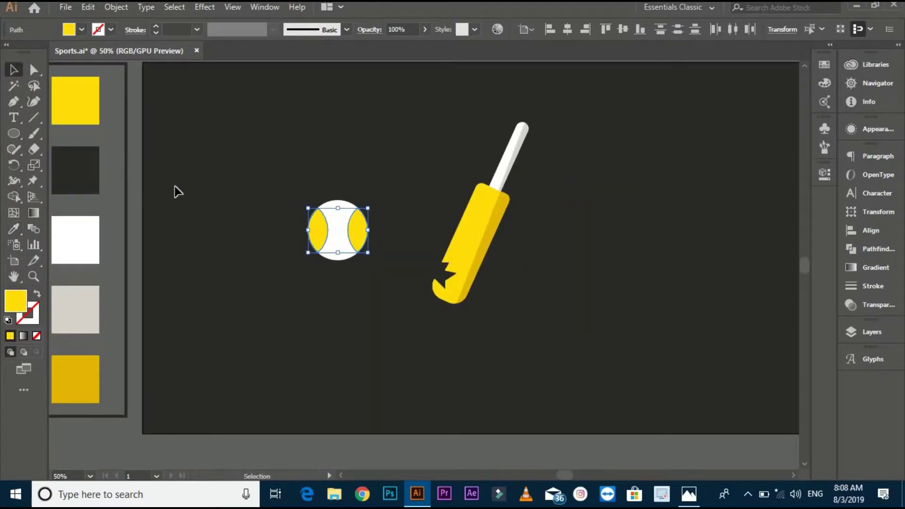
click(275, 240)
Step: Scale the ball down and place it just to the left of the jagged crack in the bat's blade
scroll(275, 241, up, 1)
drag(408, 262, 460, 280)
click(382, 251)
click(440, 305)
scroll(440, 306, up, 1)
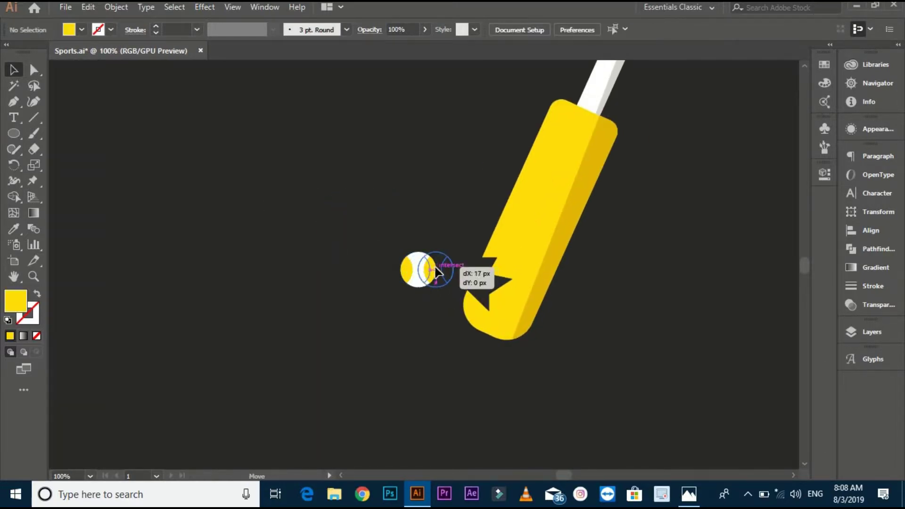
drag(446, 279, 448, 277)
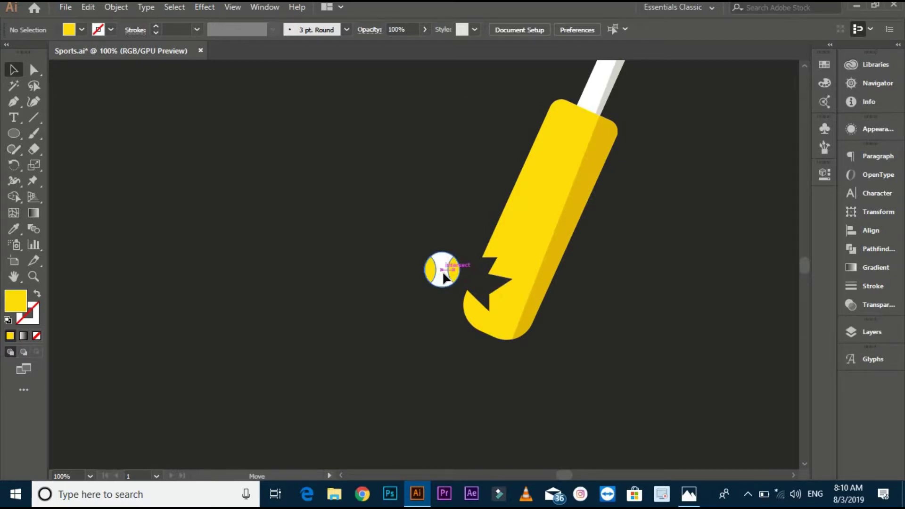
click(434, 309)
Step: Draw a short arched path left of the ball with the Pen tool and swap its yellow fill to the stroke
scroll(419, 297, down, 1)
click(12, 101)
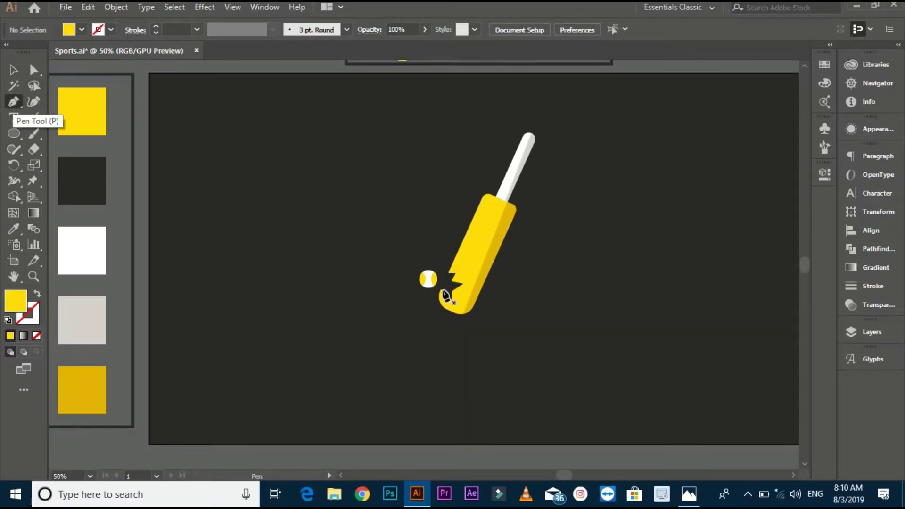
scroll(404, 276, up, 1)
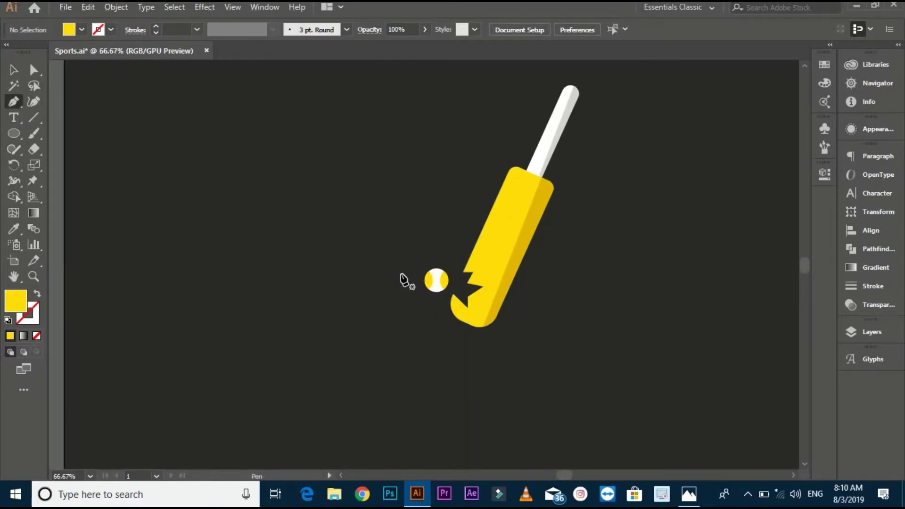
drag(406, 272, 340, 289)
key(v)
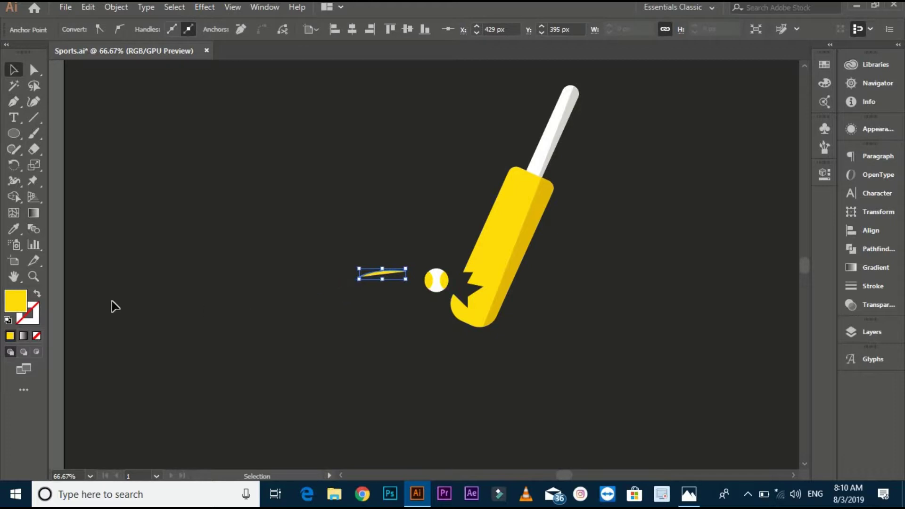
click(37, 295)
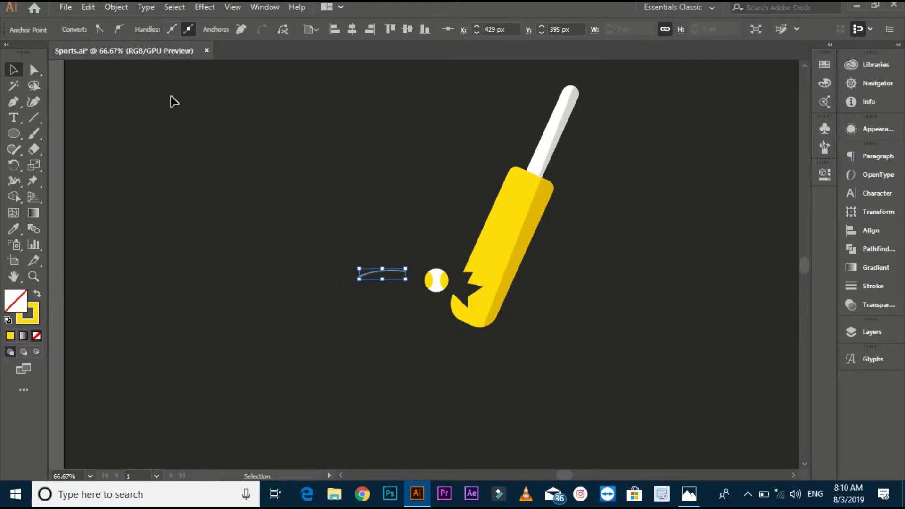
Step: Set the arched path's stroke to 3 pt and apply the elliptical width profile that tapers at both ends
click(335, 254)
click(392, 273)
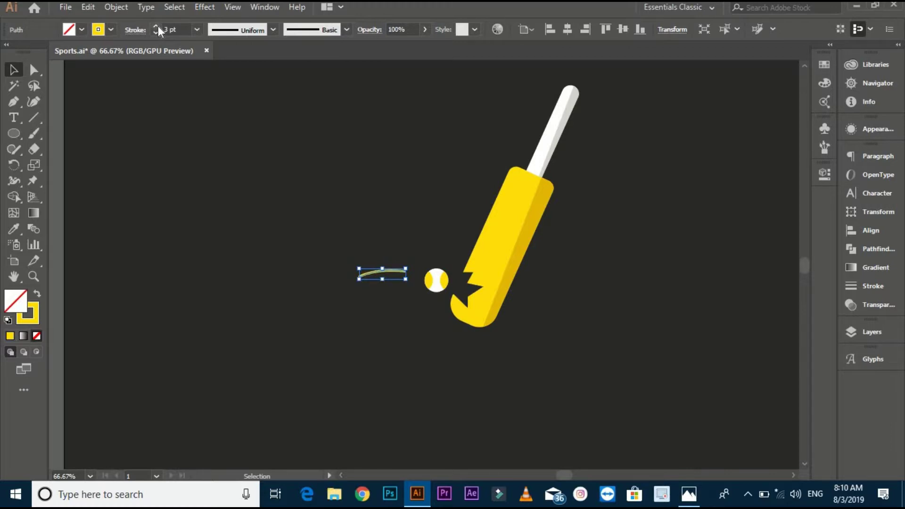
click(236, 31)
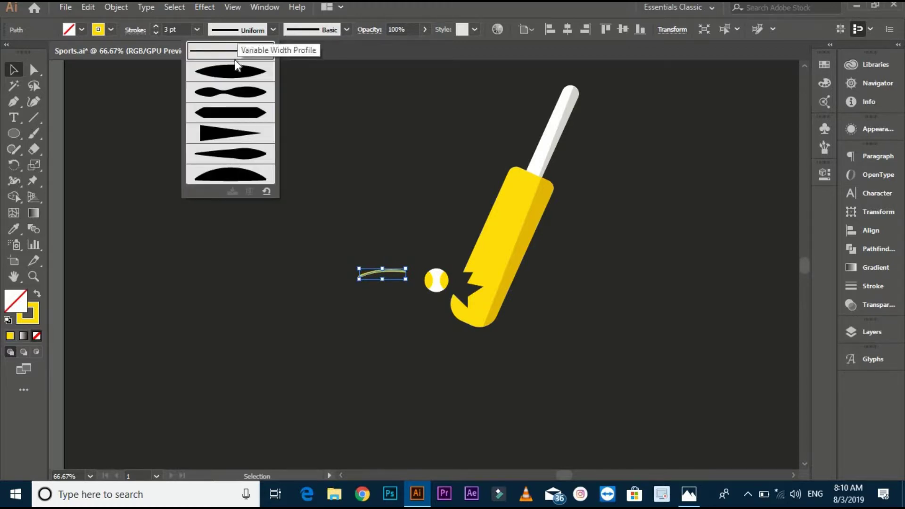
click(236, 67)
click(380, 304)
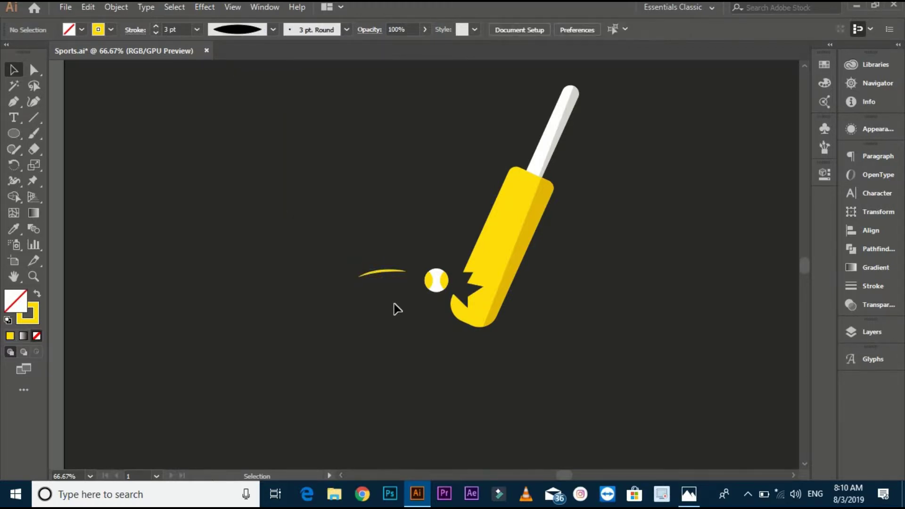
Step: Duplicate the tapered curve slightly below and to the left of the original, and group the two curves
scroll(402, 297, up, 2)
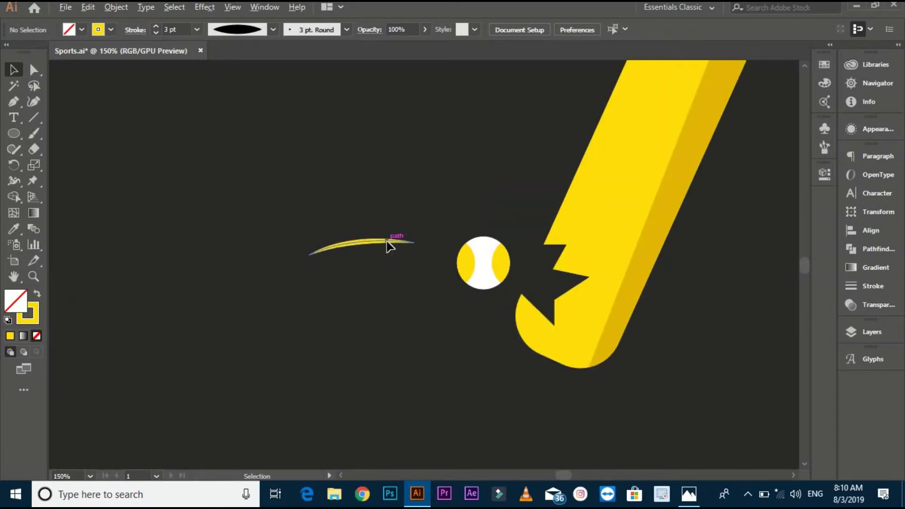
drag(387, 243, 396, 287)
click(309, 239)
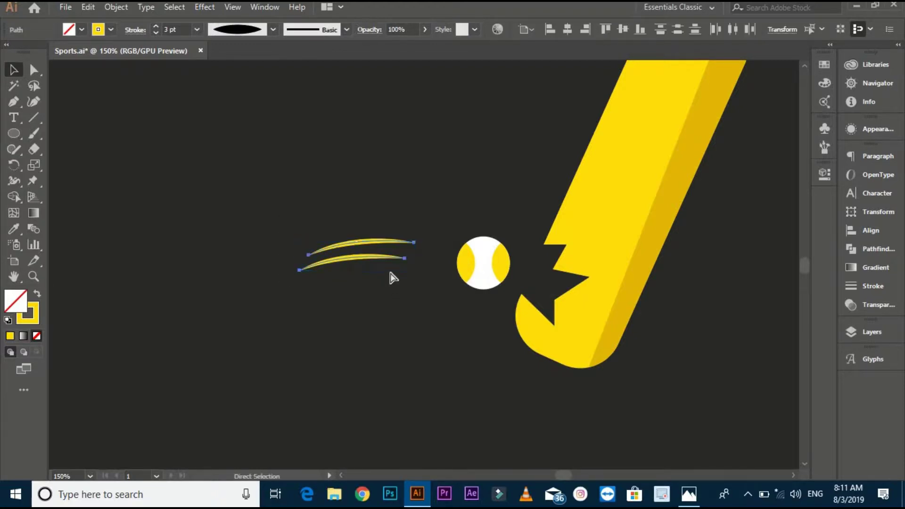
key(ctrl+g)
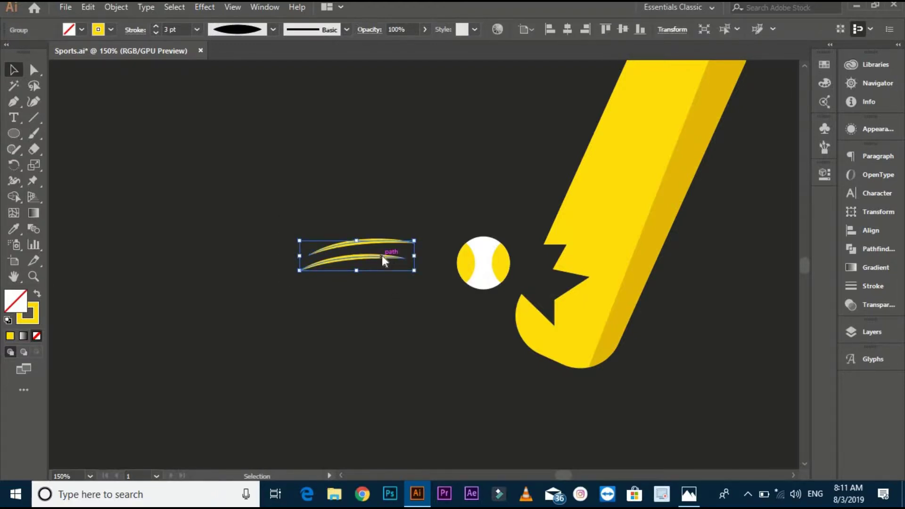
Step: Make a copy of the curve pair reflected across the horizontal axis, and place it below the original pair, tilted slightly counter-clockwise
right_click(382, 257)
mouse_move(467, 386)
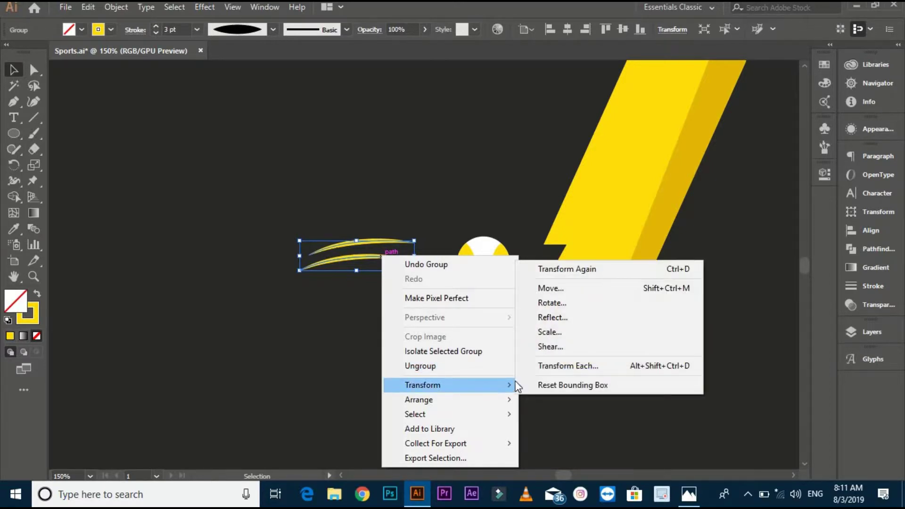
click(551, 318)
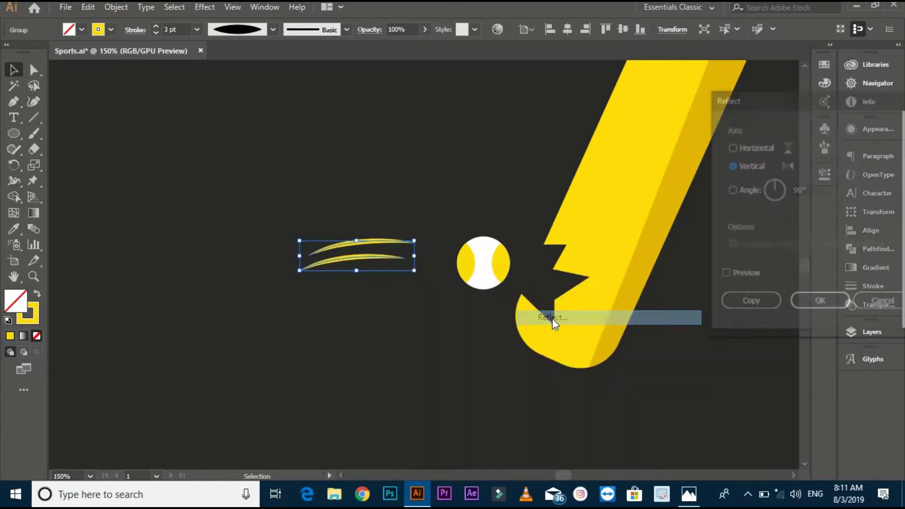
click(758, 146)
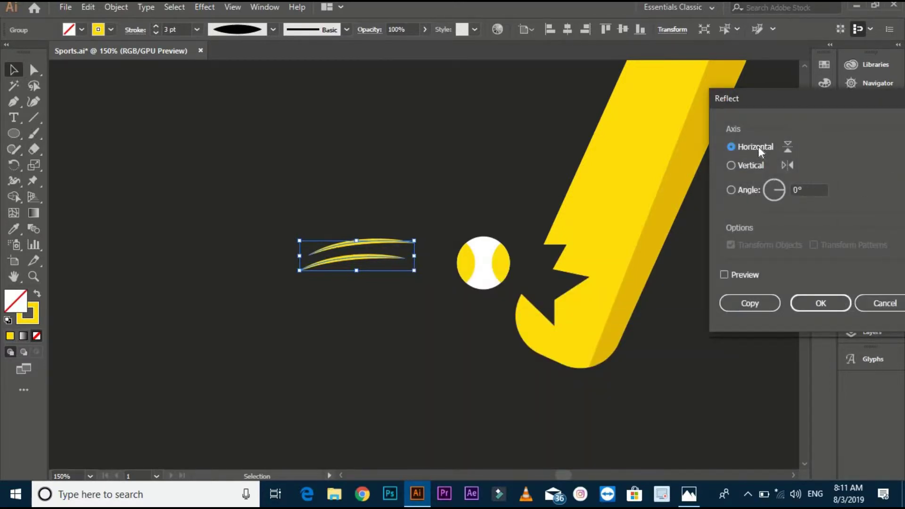
click(743, 273)
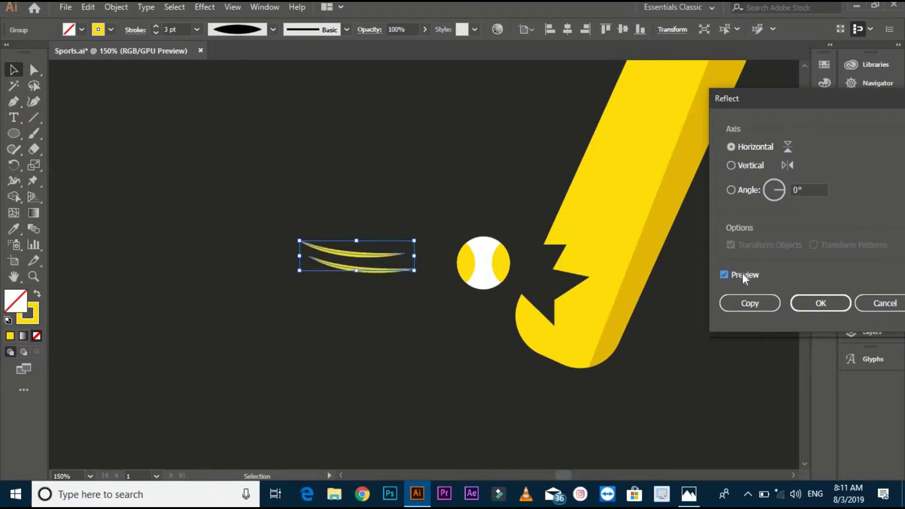
click(751, 304)
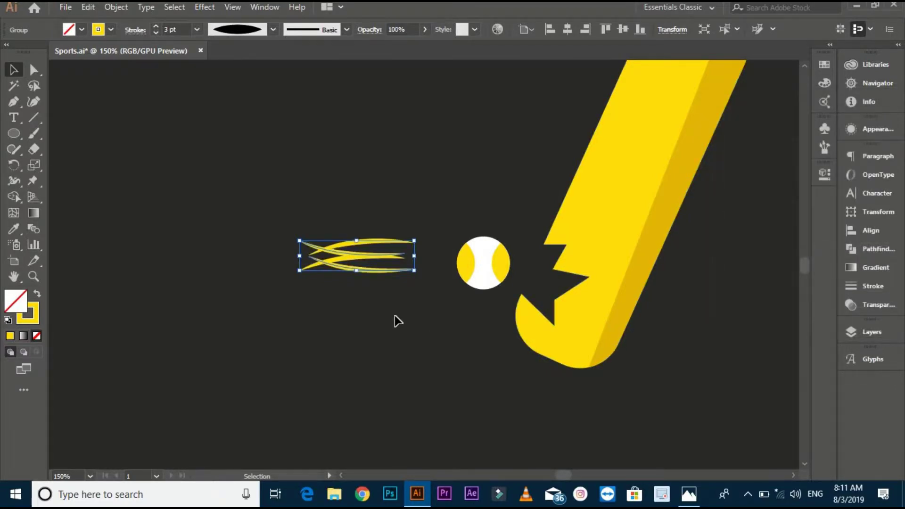
drag(384, 272, 396, 315)
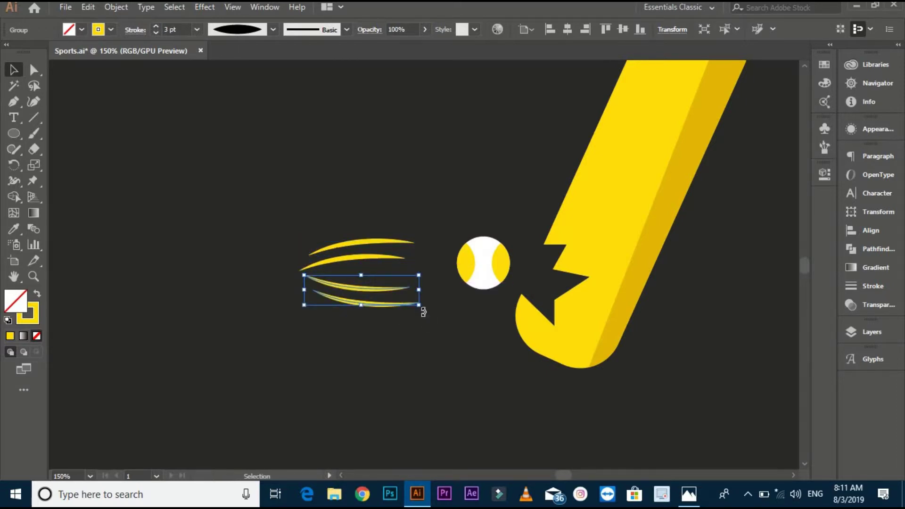
drag(423, 312, 428, 306)
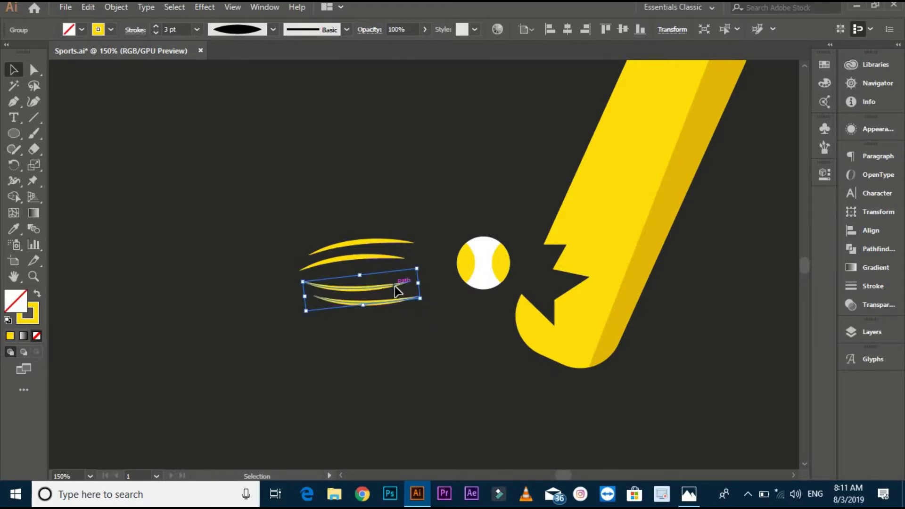
Step: Rotate all four curves counter-clockwise and position them close behind the ball as trailing motion lines
click(400, 325)
mouse_move(278, 213)
mouse_down()
mouse_move(336, 285)
mouse_move(368, 308)
mouse_move(403, 295)
mouse_move(377, 332)
mouse_move(325, 317)
mouse_move(325, 329)
mouse_move(368, 332)
mouse_up()
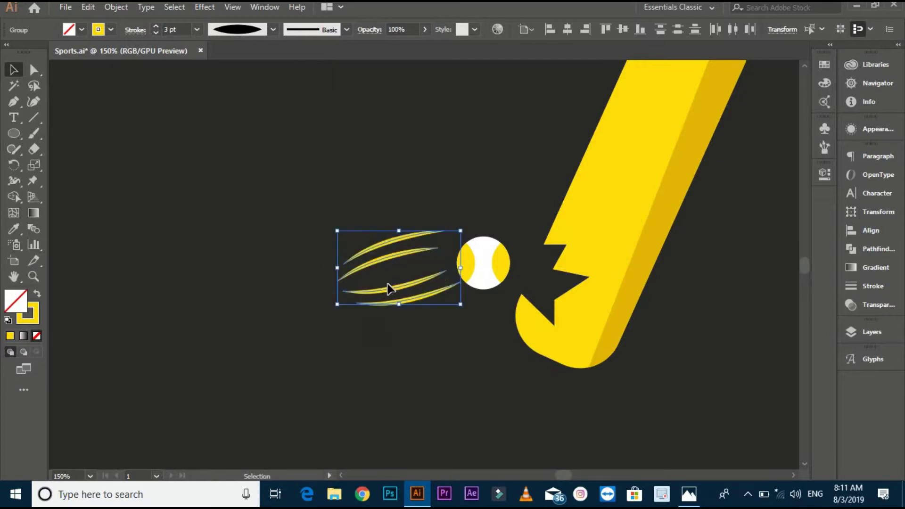
drag(394, 287, 398, 316)
click(394, 212)
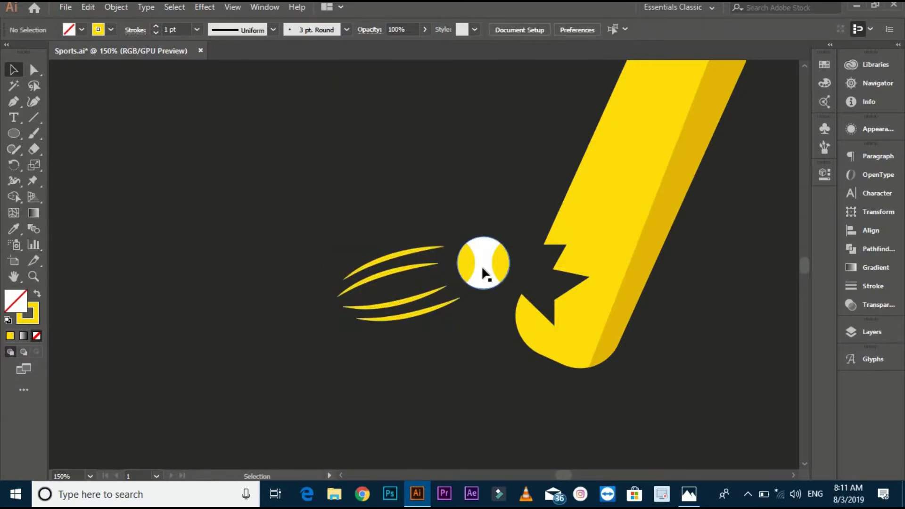
click(485, 267)
click(464, 213)
key(ctrl+minus)
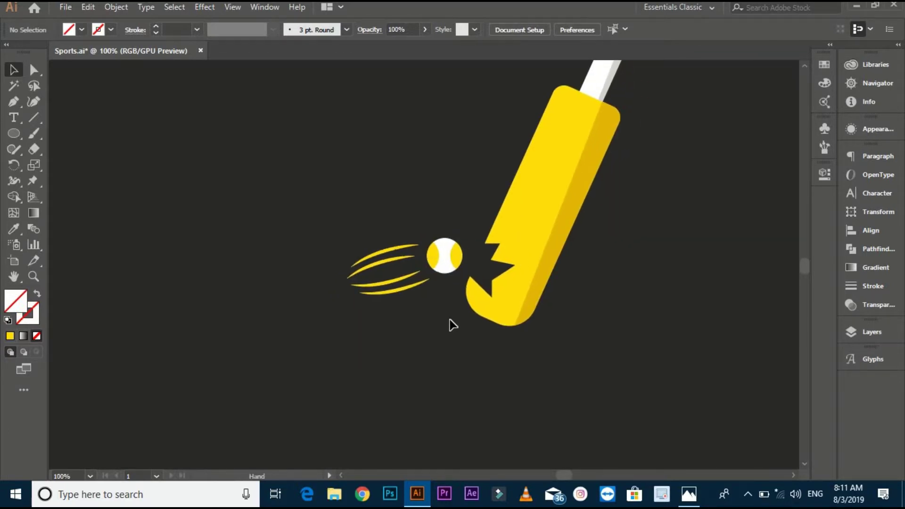
Step: Expand the appearance of the four tapered motion lines so they become filled shapes
drag(390, 318, 390, 309)
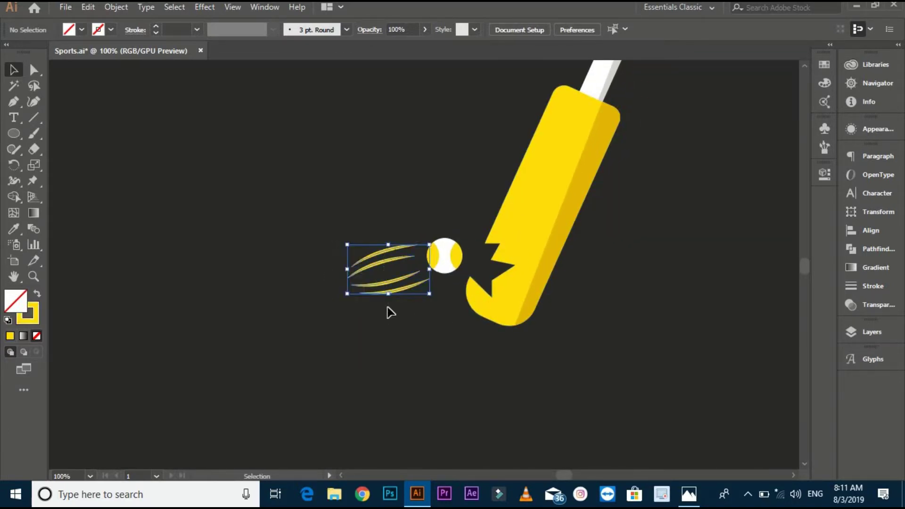
key(a)
key(v)
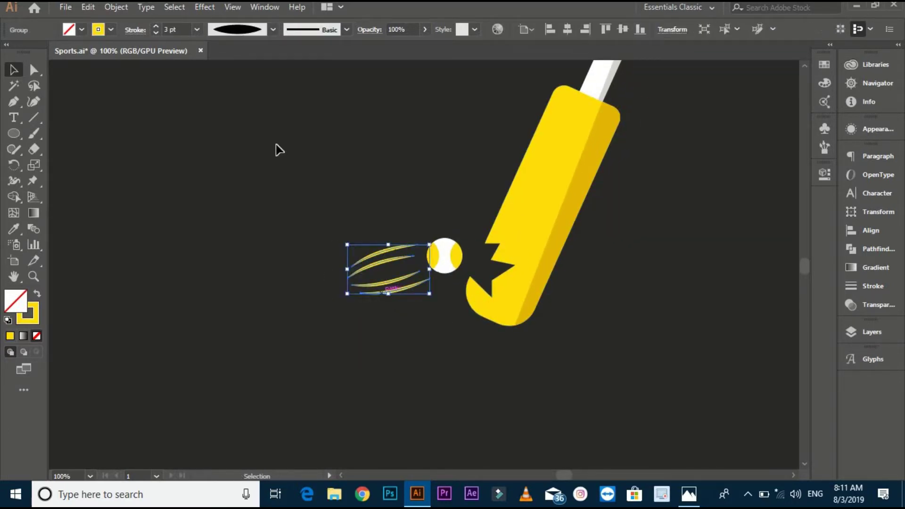
click(116, 7)
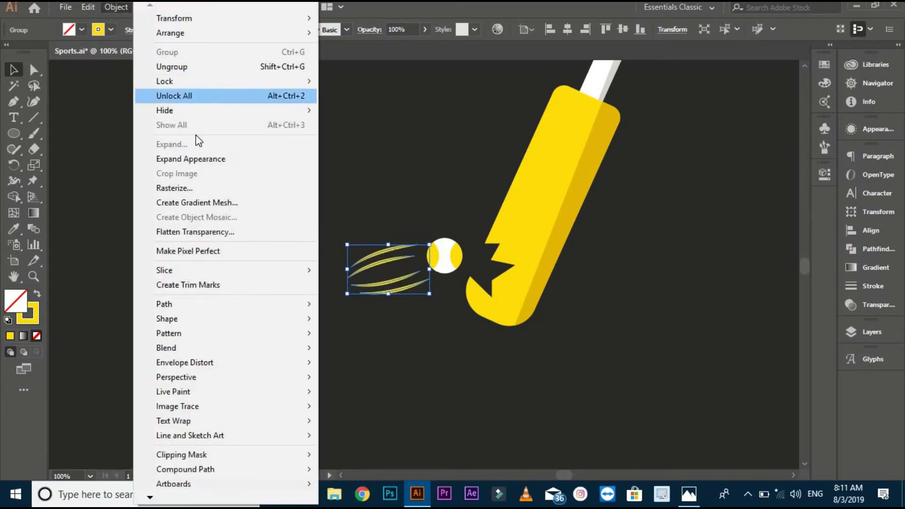
click(208, 158)
click(453, 316)
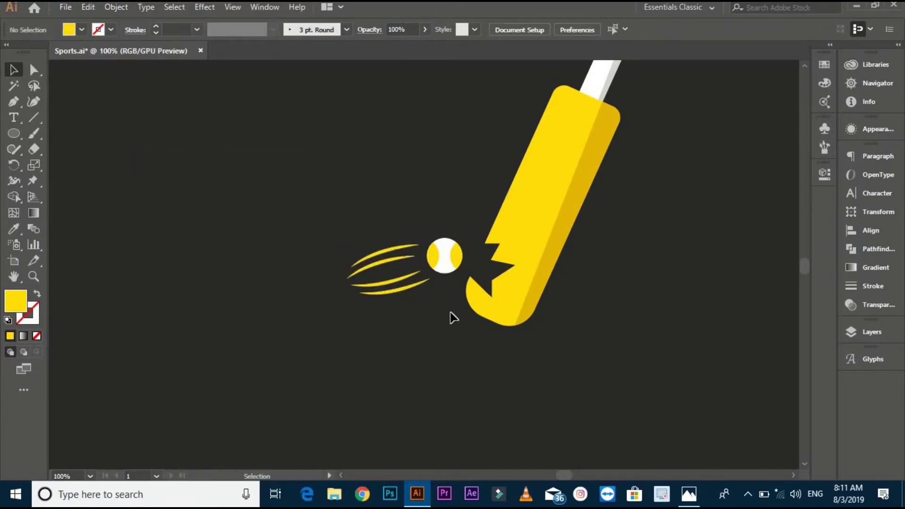
Step: Fill the motion lines with a linear gradient that runs from white at the tail to yellow near the ball
drag(457, 363, 444, 356)
scroll(457, 353, down, 2)
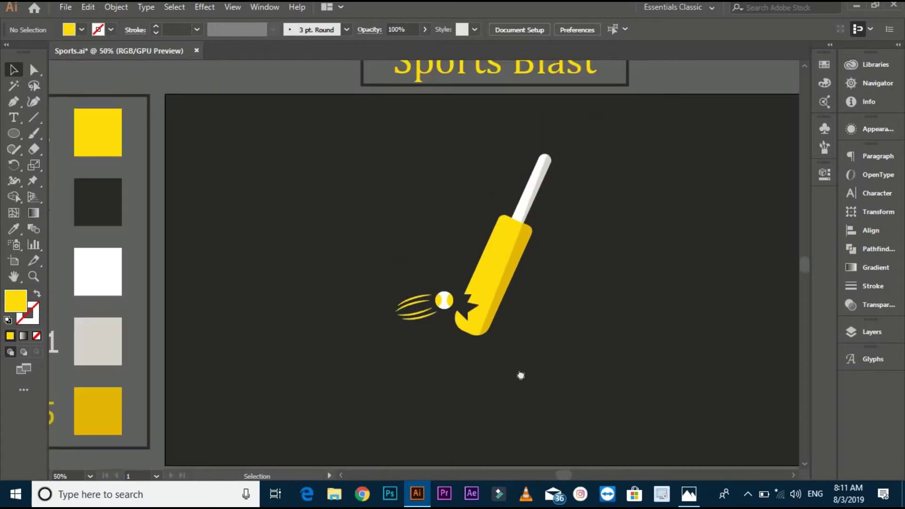
drag(521, 375, 434, 328)
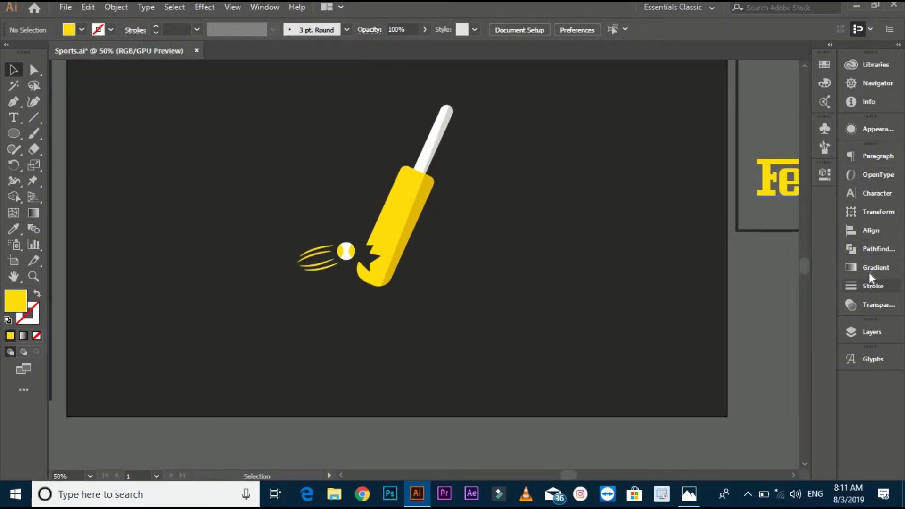
click(312, 259)
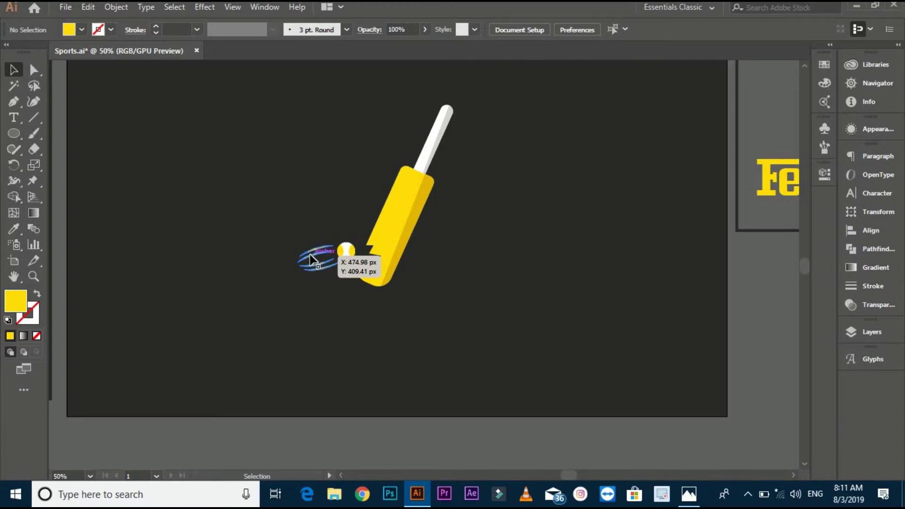
click(882, 267)
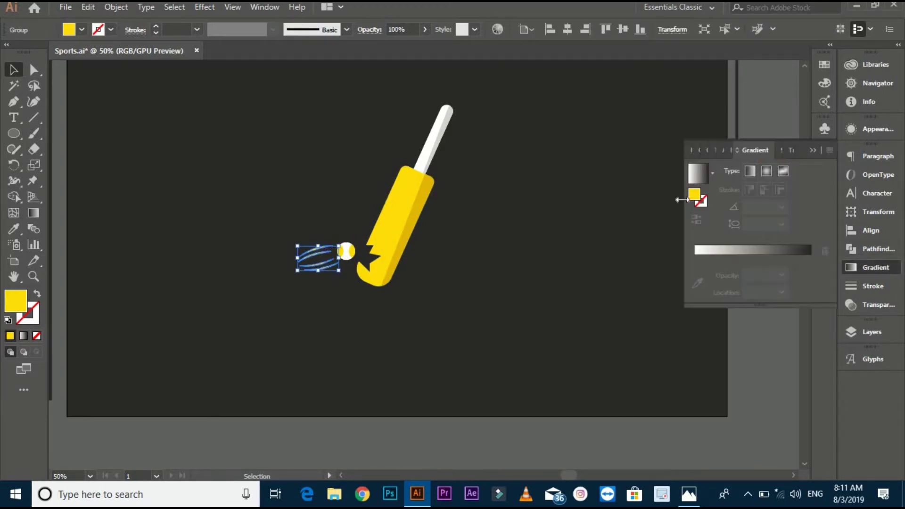
drag(695, 197, 824, 253)
drag(766, 258, 787, 259)
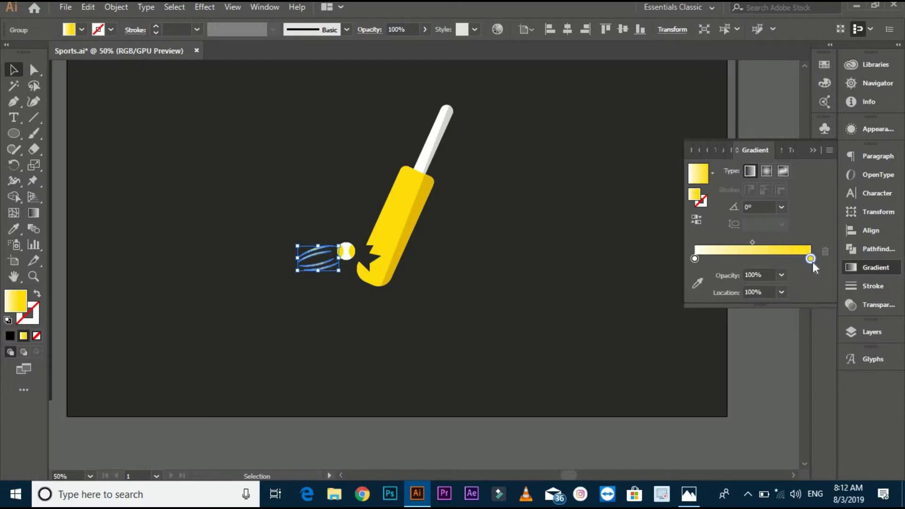
Step: Replace the white stop of the motion lines' gradient with the dark palette colour at location 0%
click(22, 229)
key(ctrl+minus)
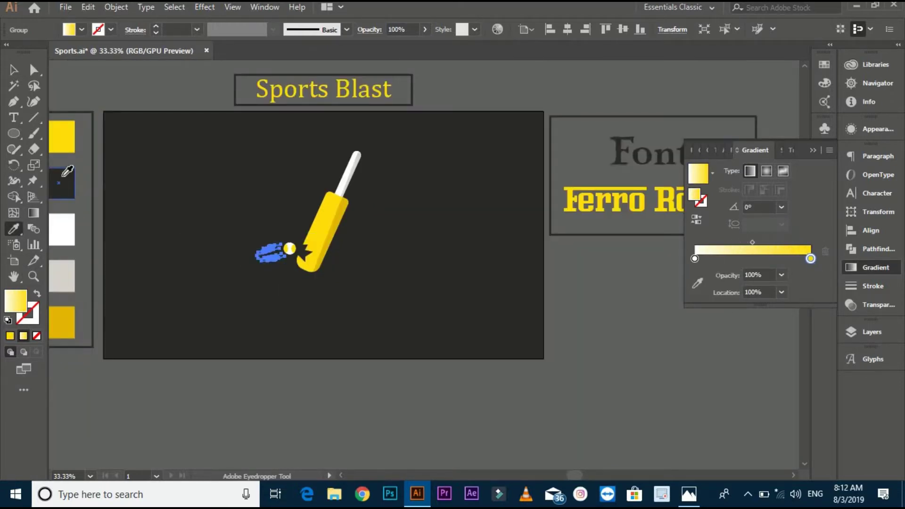
click(64, 176)
drag(697, 195, 694, 258)
click(695, 259)
click(827, 249)
key(v)
click(258, 241)
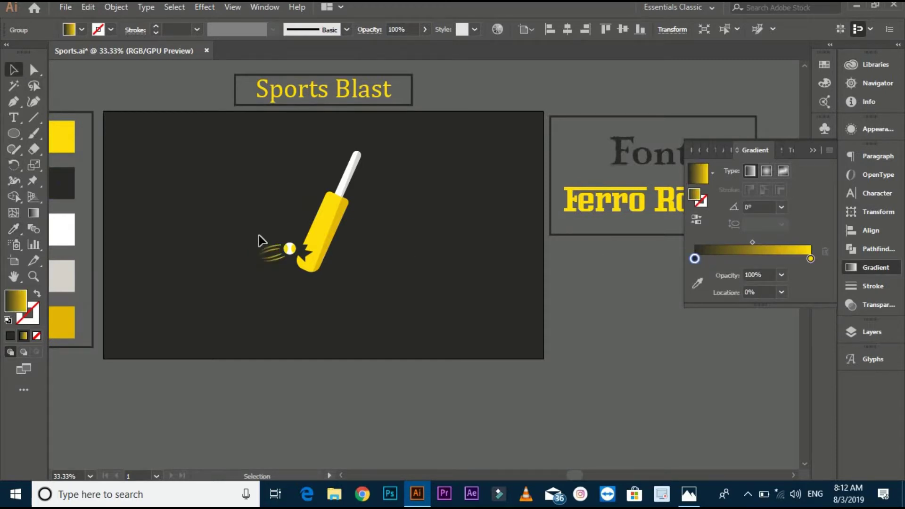
Step: Shift the midpoint of the motion lines' gradient towards the yellow end, to about 65.64%
scroll(264, 260, up, 2)
click(291, 262)
drag(752, 242, 767, 242)
click(465, 262)
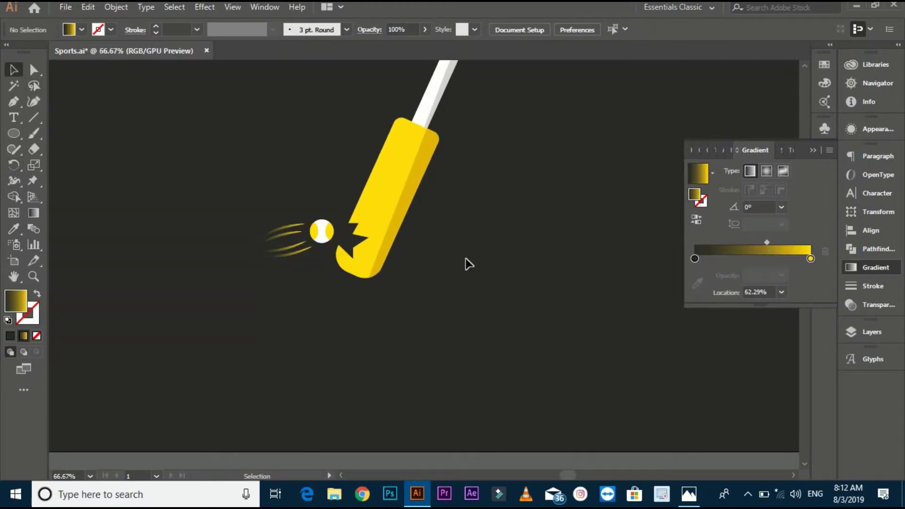
scroll(335, 272, up, 2)
click(331, 267)
click(641, 246)
Step: Rotate the bat, ball and motion lines together slightly counter-clockwise
scroll(641, 246, down, 3)
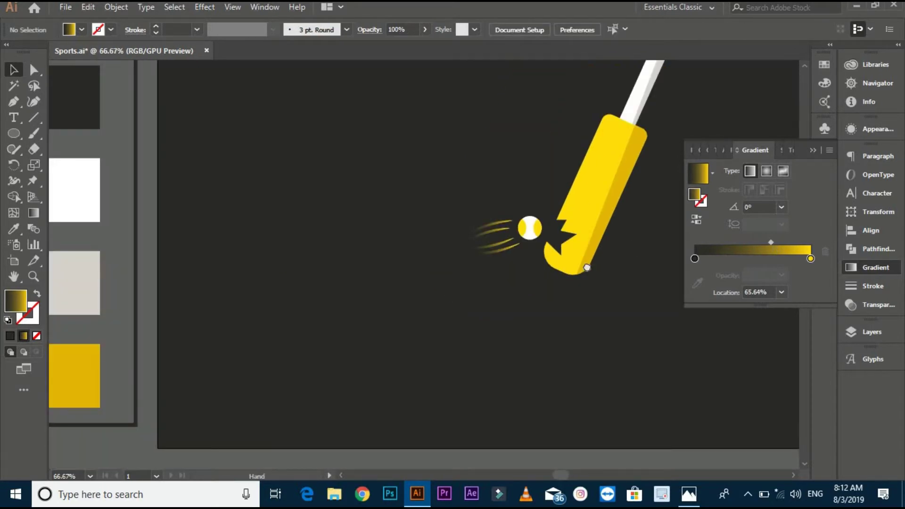
key(ctrl+a)
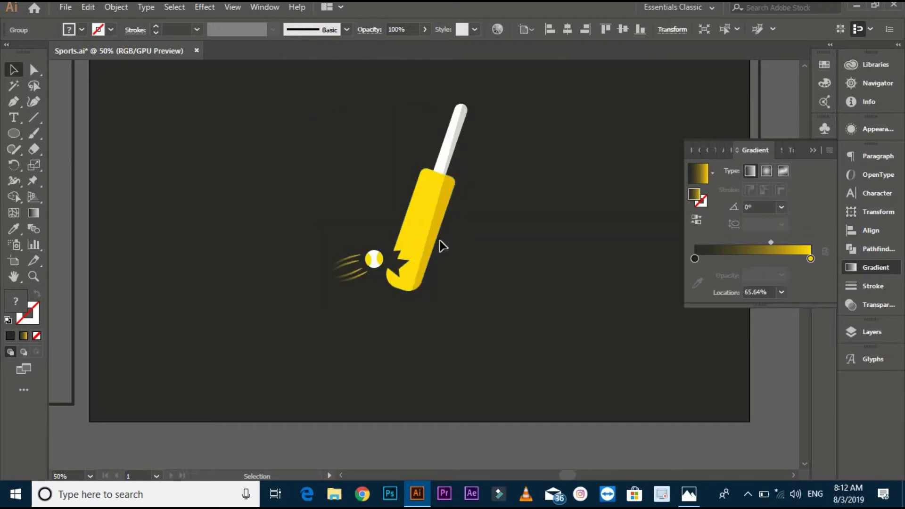
click(433, 234)
Step: Scale down the bat, ball and motion lines together and move them slightly above the artboard's centre
drag(484, 280, 465, 262)
click(457, 254)
drag(410, 217, 416, 205)
click(473, 279)
scroll(474, 280, down, 1)
drag(507, 302, 468, 305)
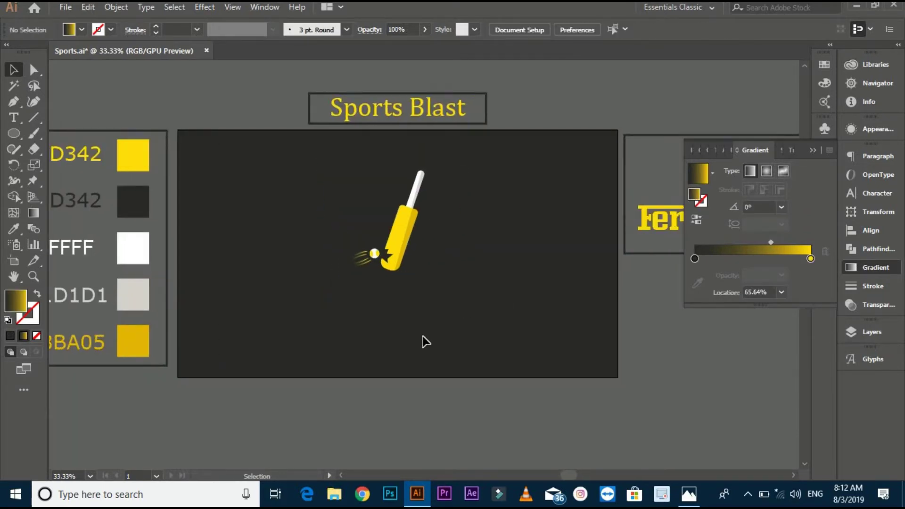
Step: Add the text "Sports Blast" on two lines in the empty area below the ball
click(13, 117)
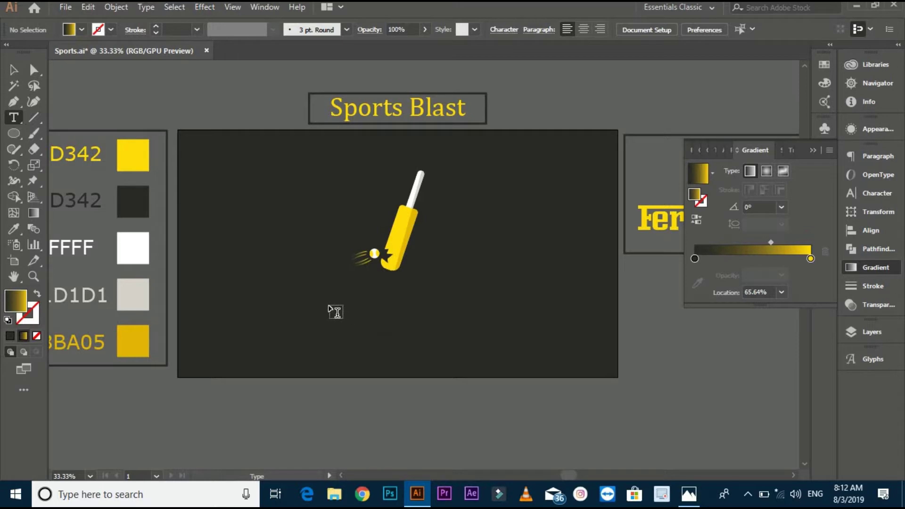
click(328, 304)
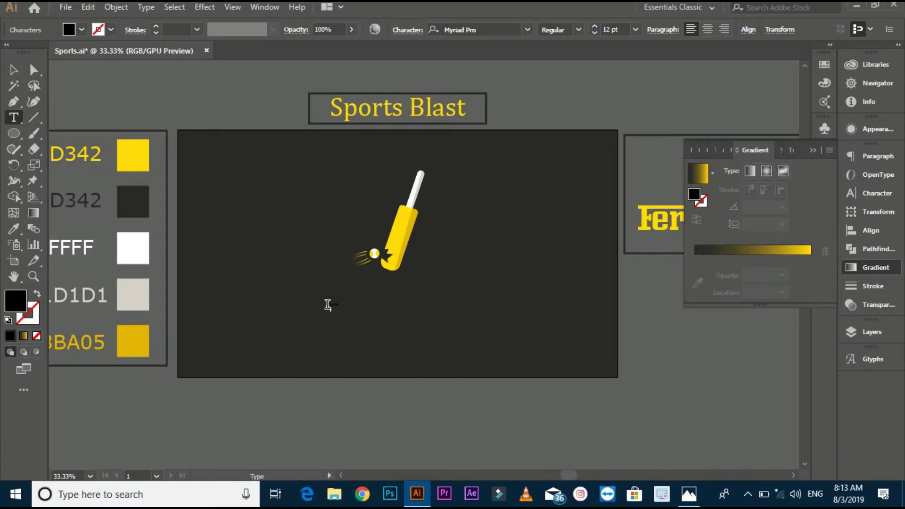
click(329, 305)
key(ctrl)
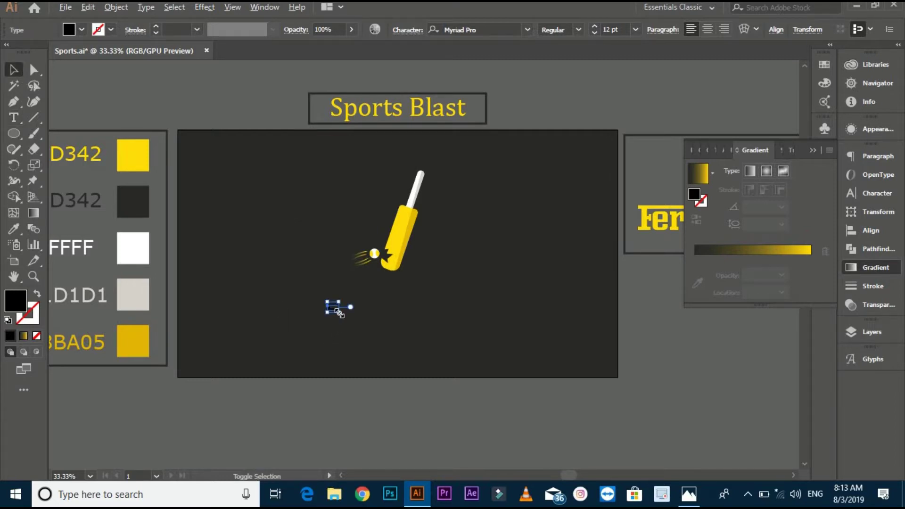
Step: Enlarge the two-line text proportionally to about 96.69 pt and place it, centre-aligned, beneath the bat
drag(339, 311, 424, 347)
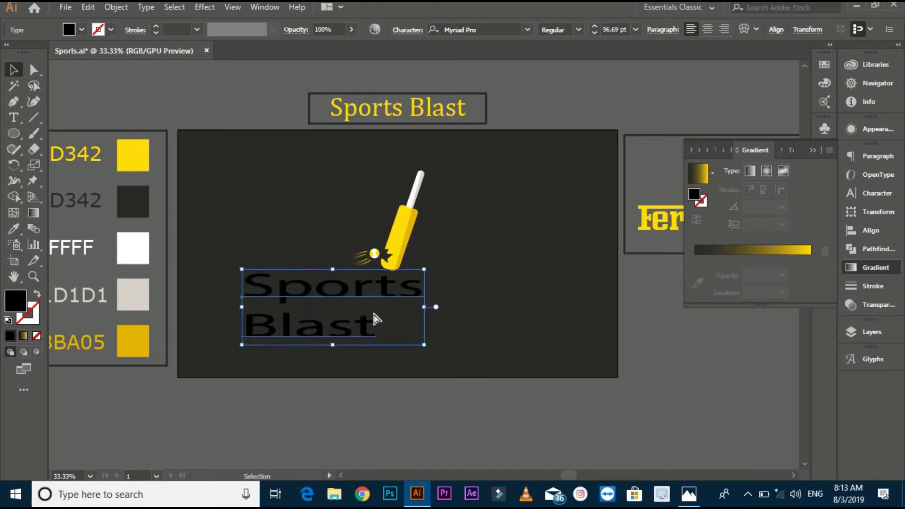
key(ctrl+z)
drag(340, 312, 370, 329)
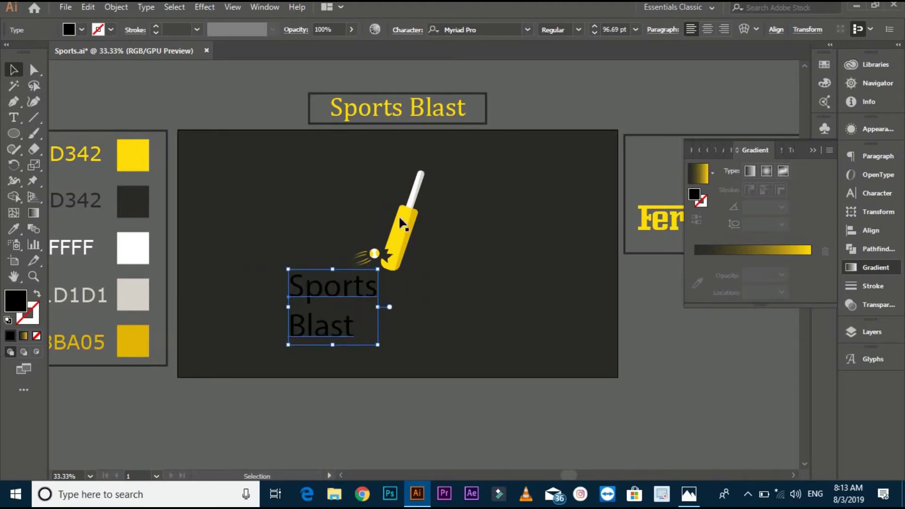
click(707, 29)
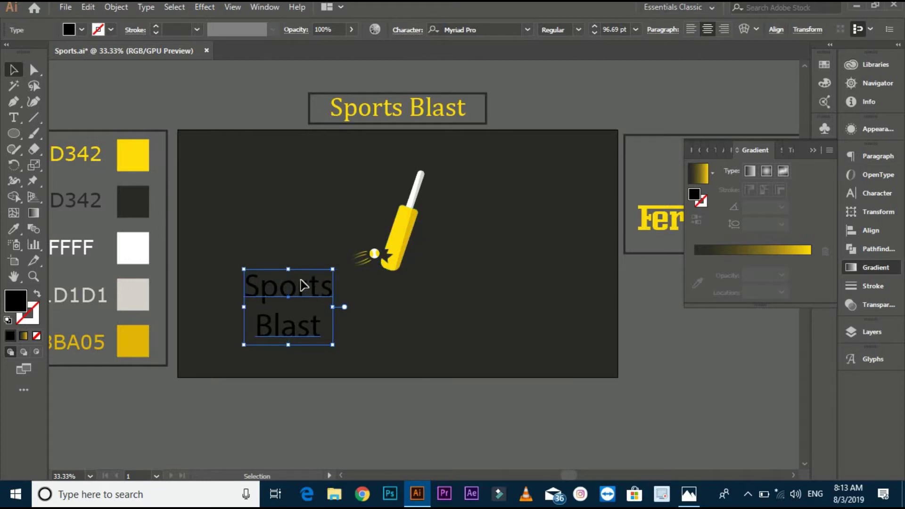
drag(300, 283, 404, 292)
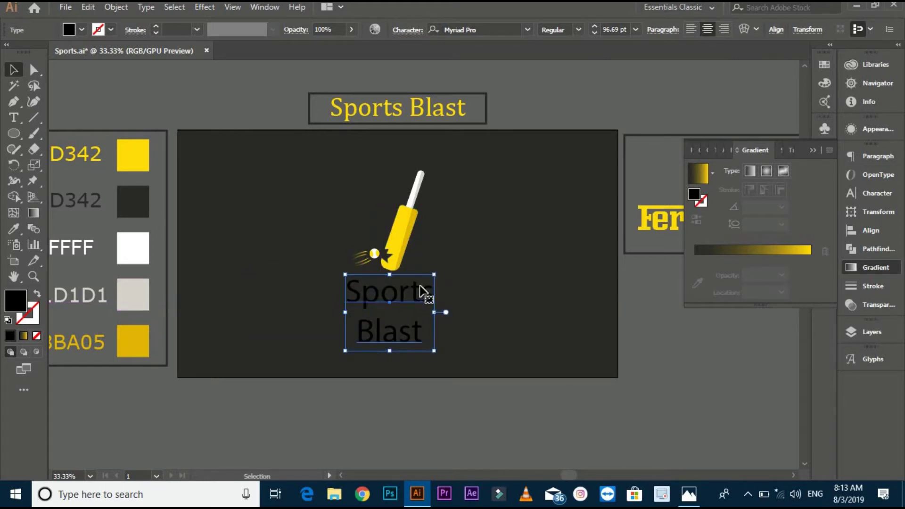
Step: Copy the yellow Ferro Rosso style from the font sample onto the Sports Blast text
click(15, 230)
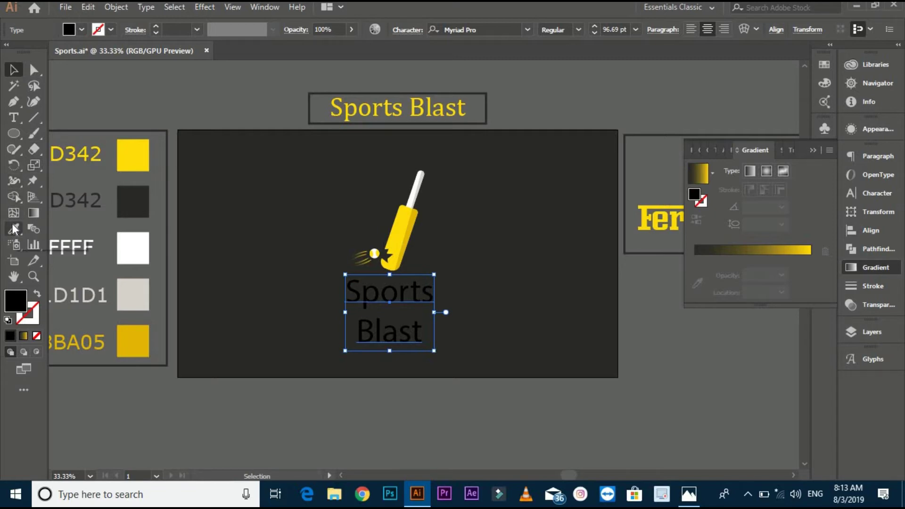
click(646, 218)
key(v)
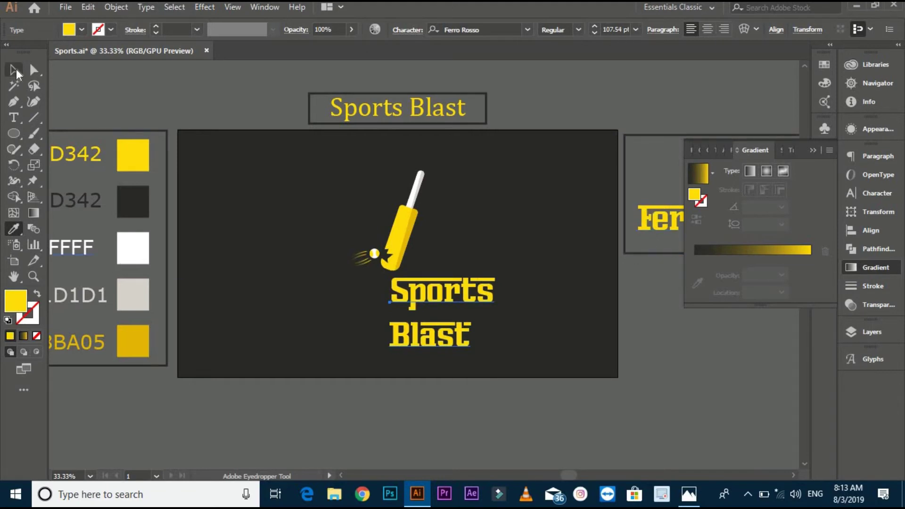
Step: Scale the text to about 95.11 pt beneath the bat and centre-align its two lines
drag(463, 287, 396, 287)
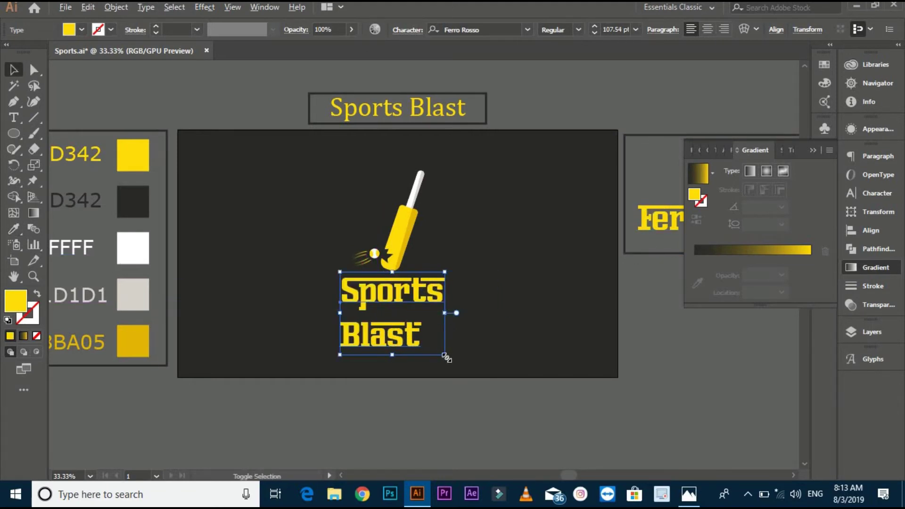
drag(445, 355, 438, 349)
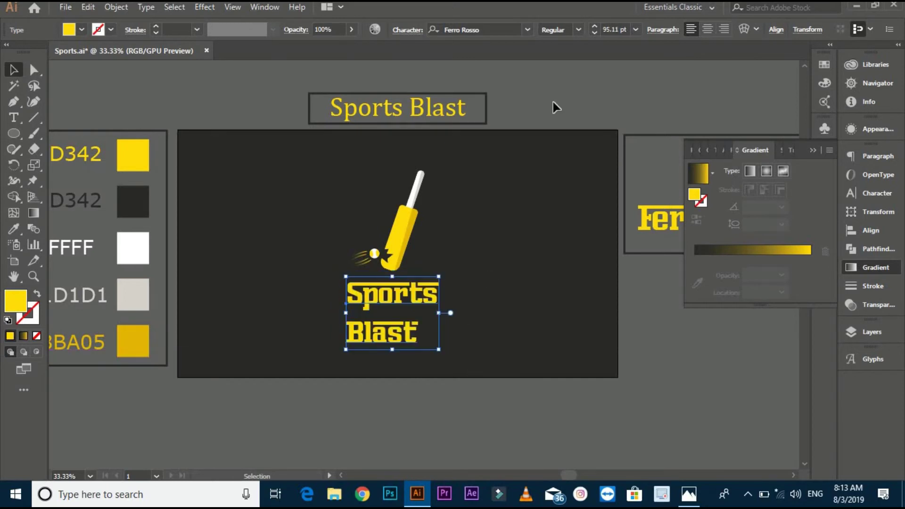
click(708, 29)
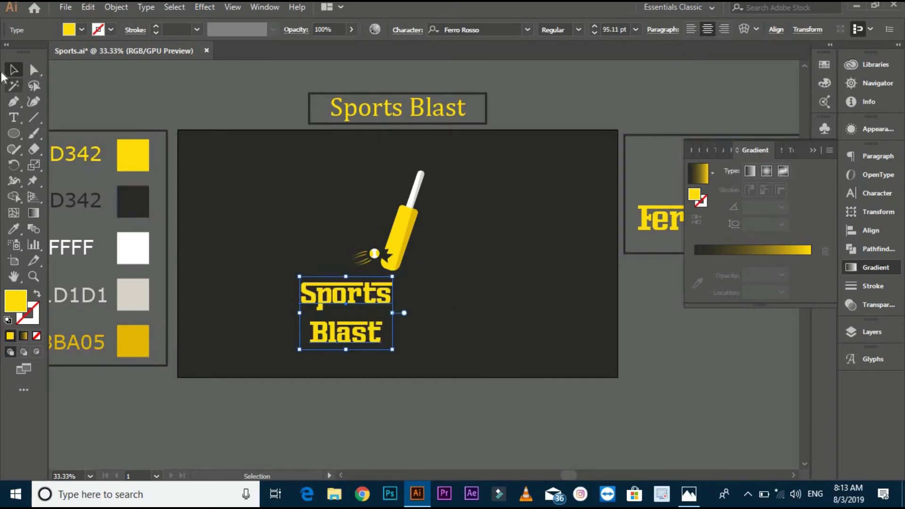
Step: Recolour only the word "Sports" with the white palette swatch
click(14, 118)
click(305, 287)
drag(300, 286, 400, 299)
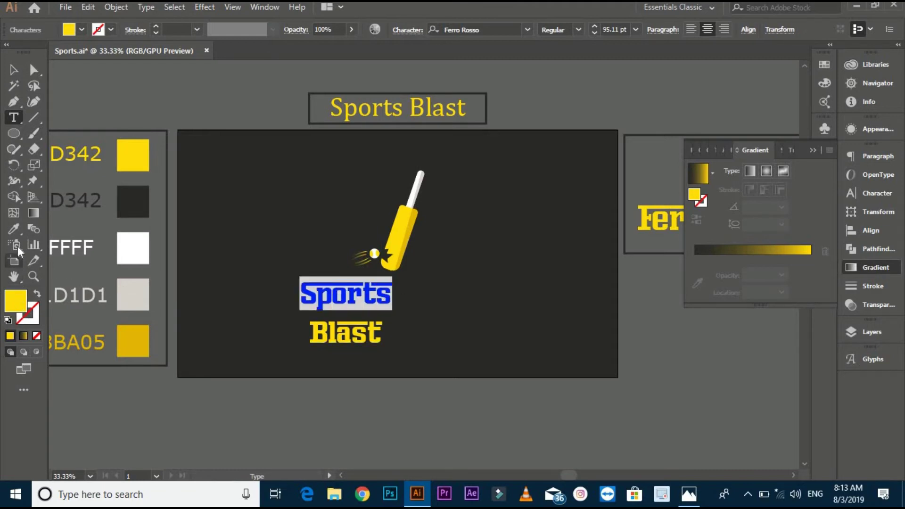
click(15, 226)
click(125, 246)
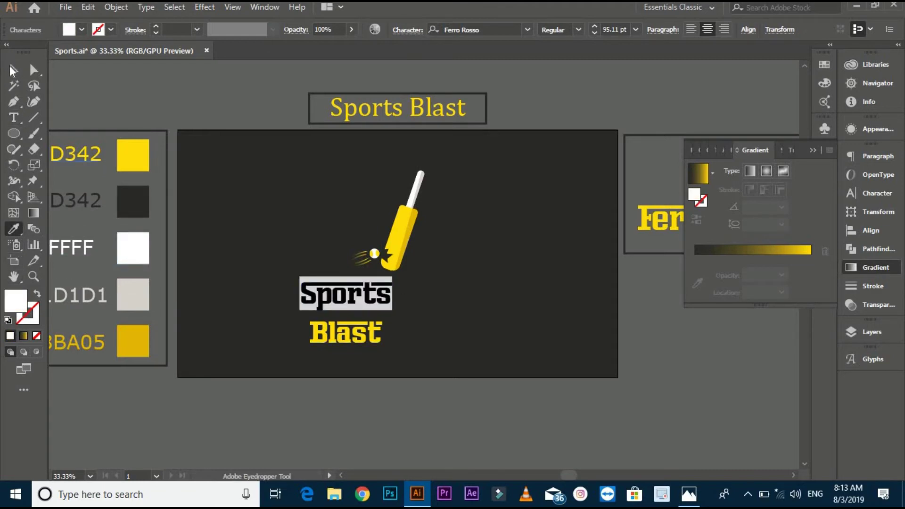
click(12, 71)
click(255, 261)
Step: Move the two-line text back beneath the bat and reduce its size to about 91.54 pt
drag(357, 307, 403, 306)
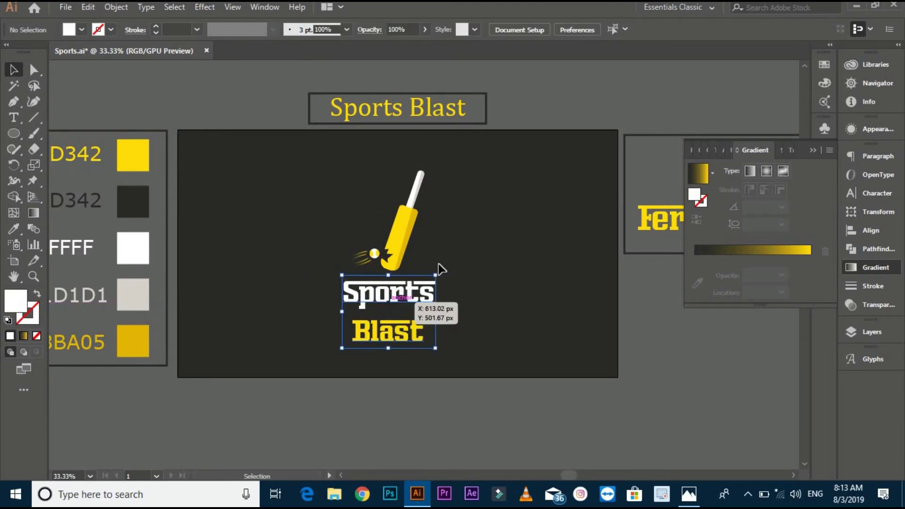
scroll(438, 268, up, 1)
scroll(431, 281, down, 2)
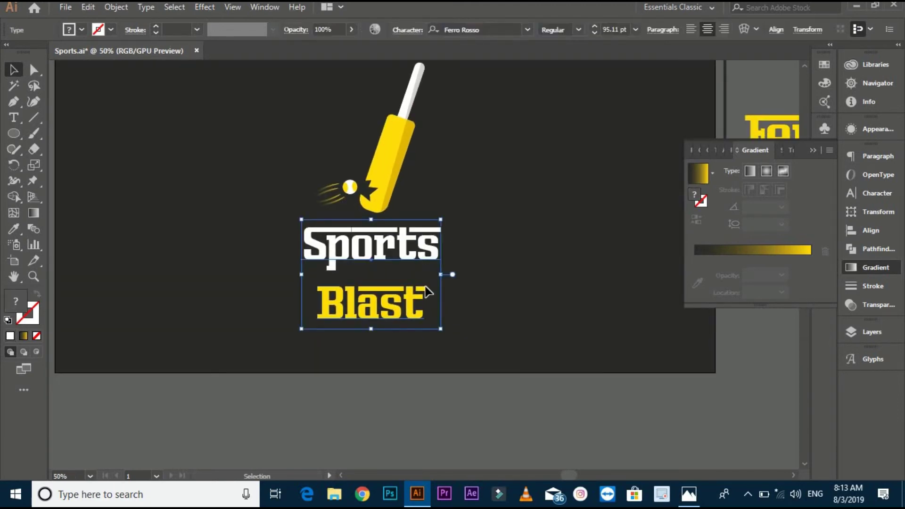
drag(440, 329, 469, 313)
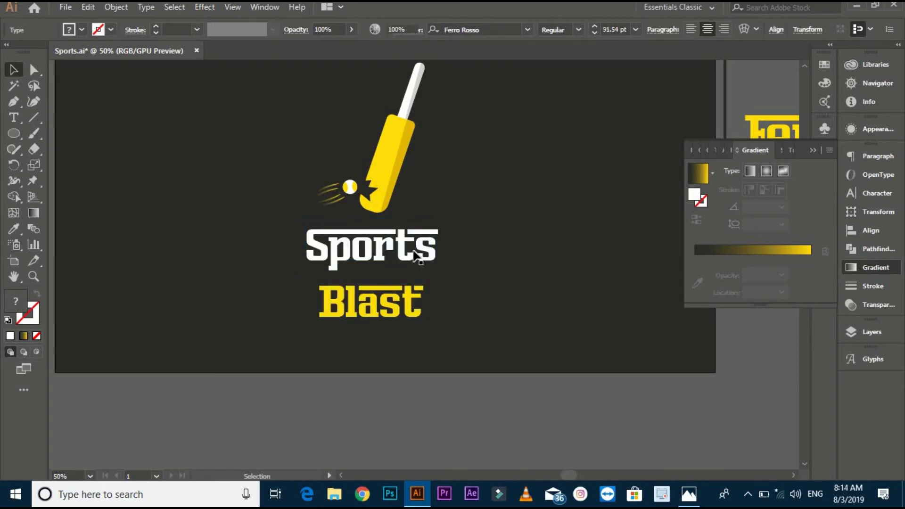
Step: Set the character tracking of the Sports Blast text to 100
click(881, 200)
click(808, 223)
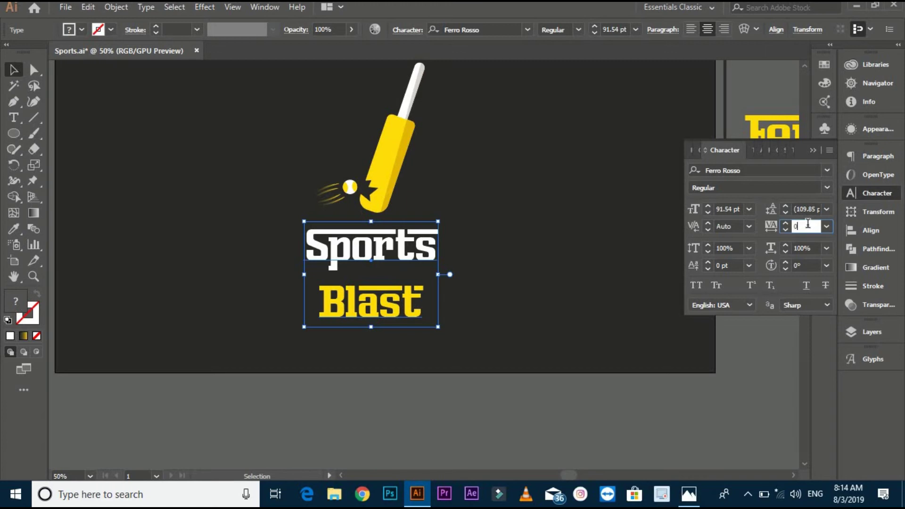
click(828, 227)
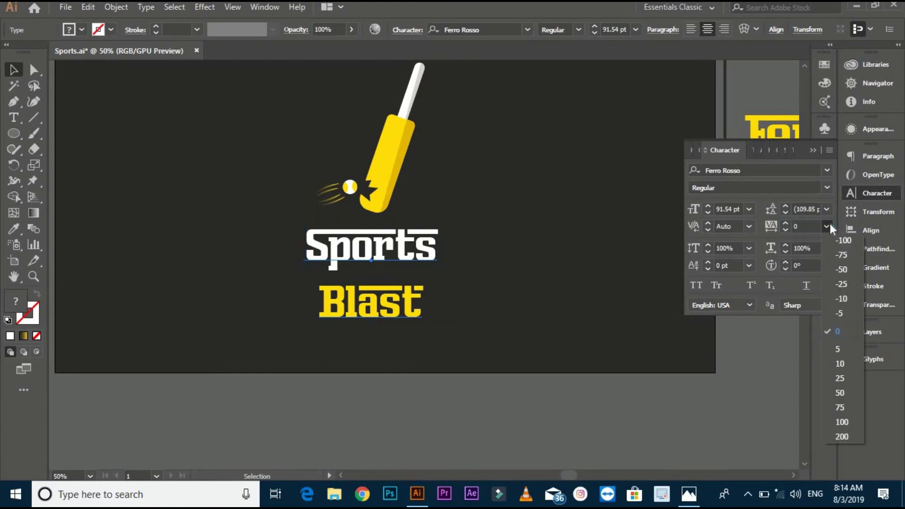
click(842, 422)
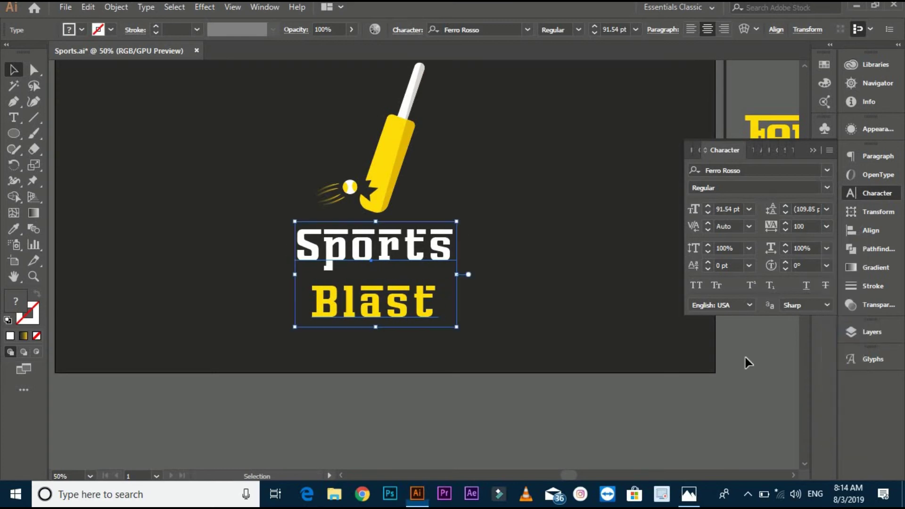
Step: Centre the Sports Blast text horizontally on the bat-and-ball graphic, keeping the graphic fixed as key object, and group the two
click(569, 229)
key(ctrl+minus)
scroll(519, 236, up, 2)
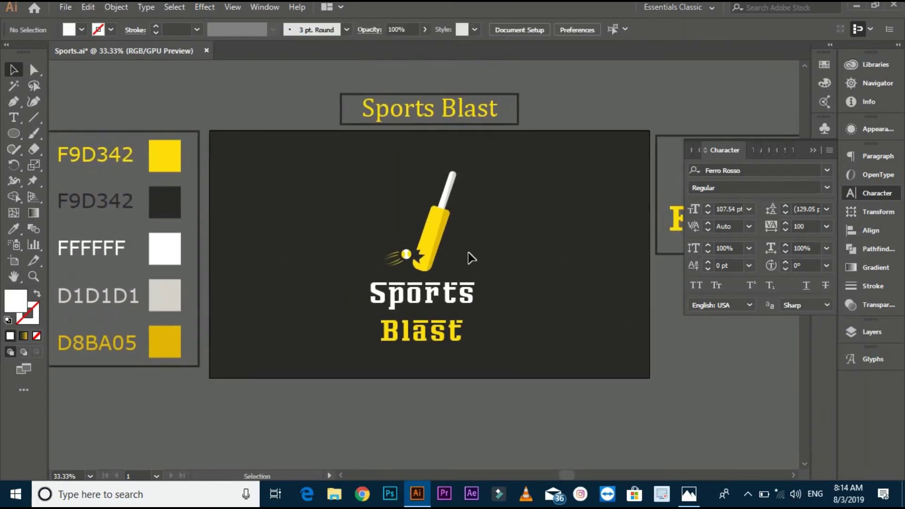
click(438, 243)
shift+click(439, 296)
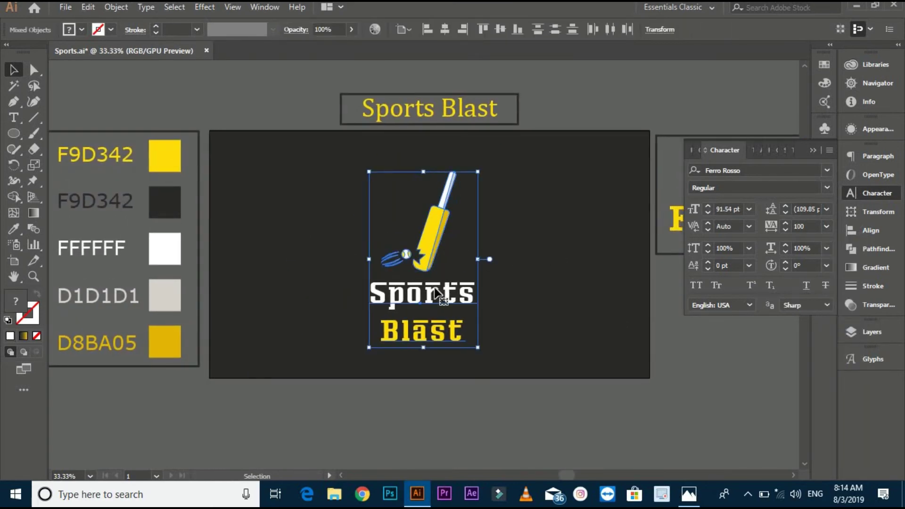
click(433, 267)
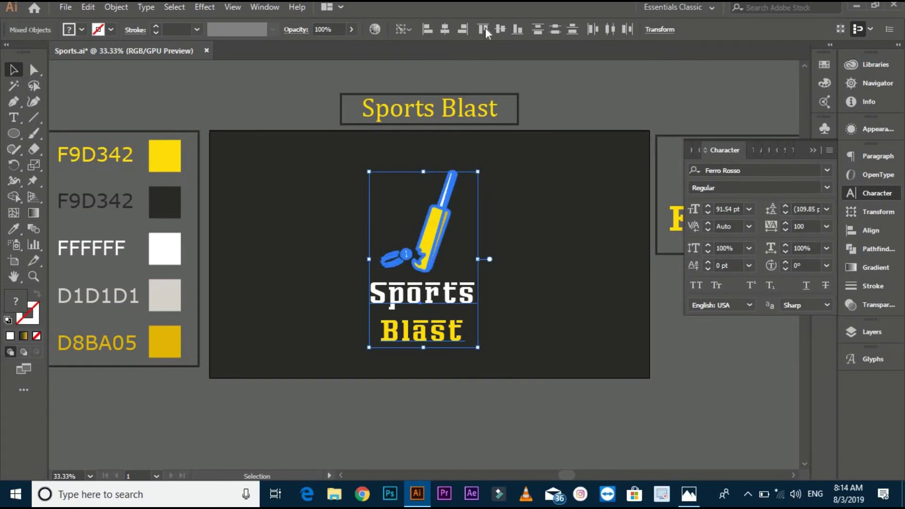
click(446, 30)
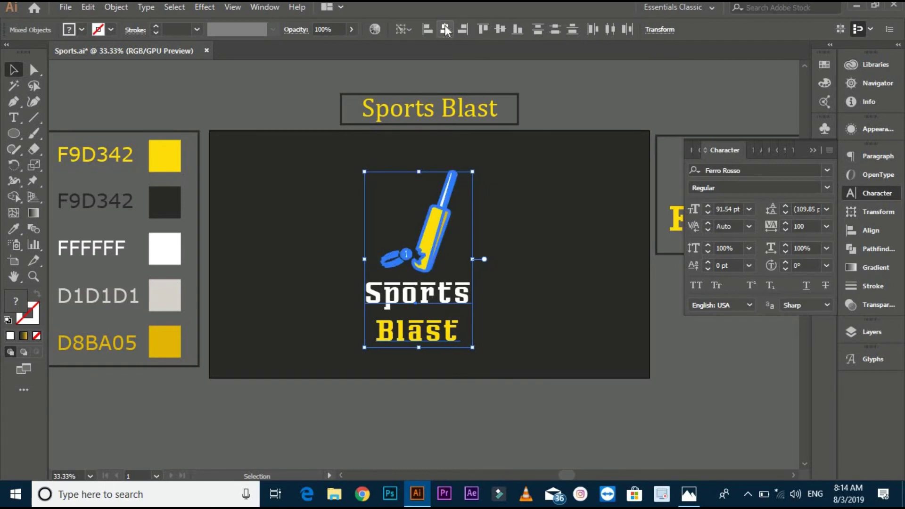
key(ctrl)
click(517, 229)
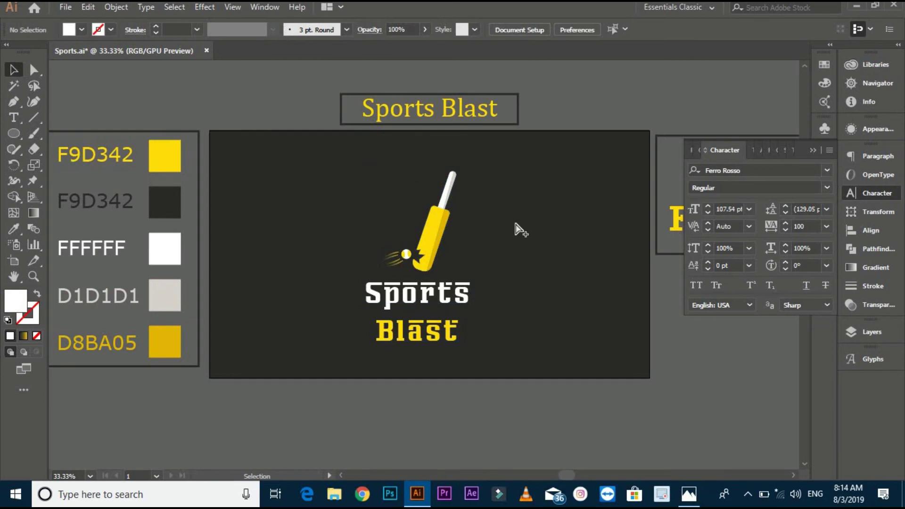
Step: Centre the grouped logo horizontally and vertically on the dark background rectangle, using the rectangle as the key object
key(ctrl+a)
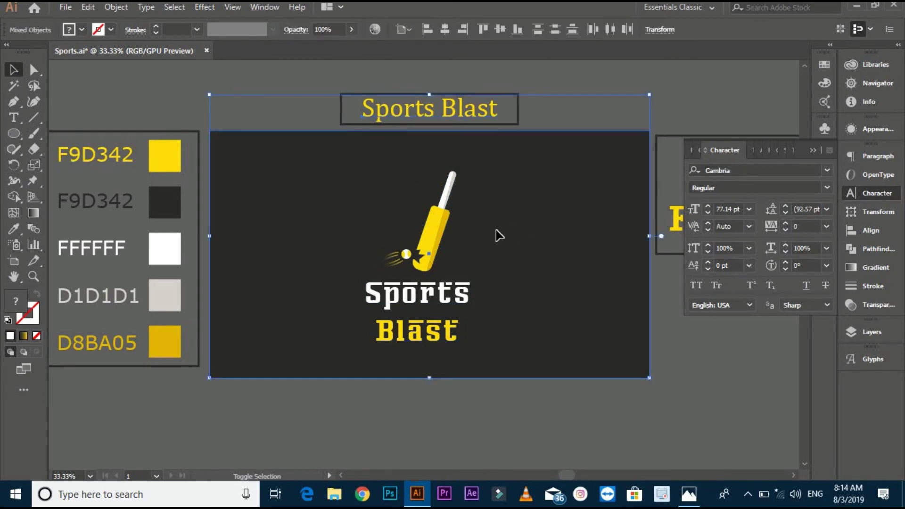
click(578, 75)
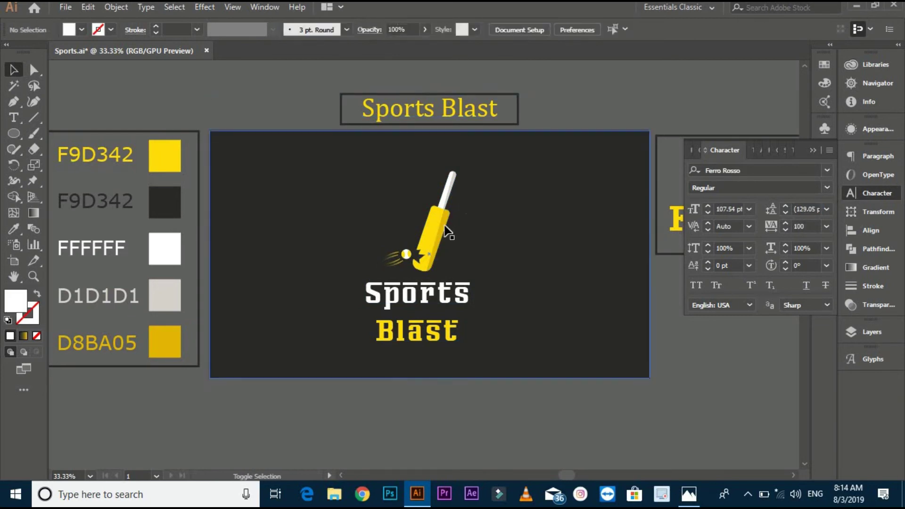
key(ctrl+a)
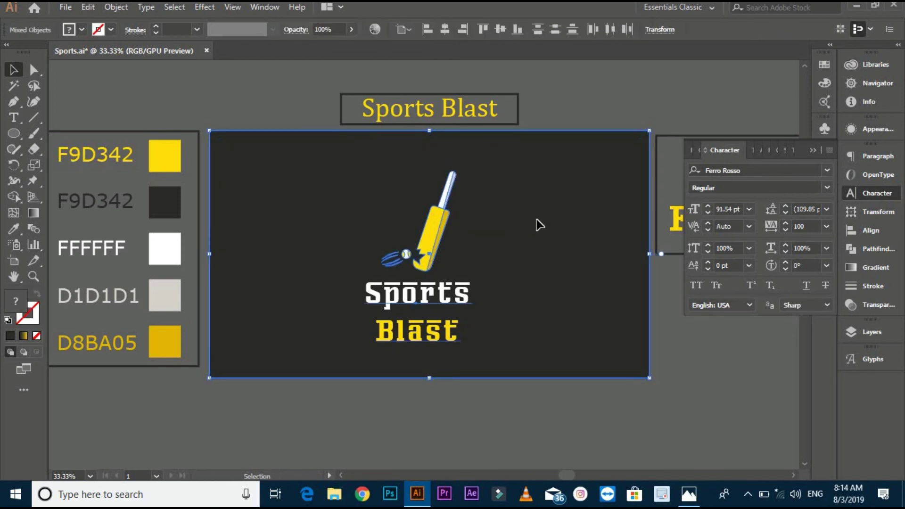
click(539, 225)
click(445, 30)
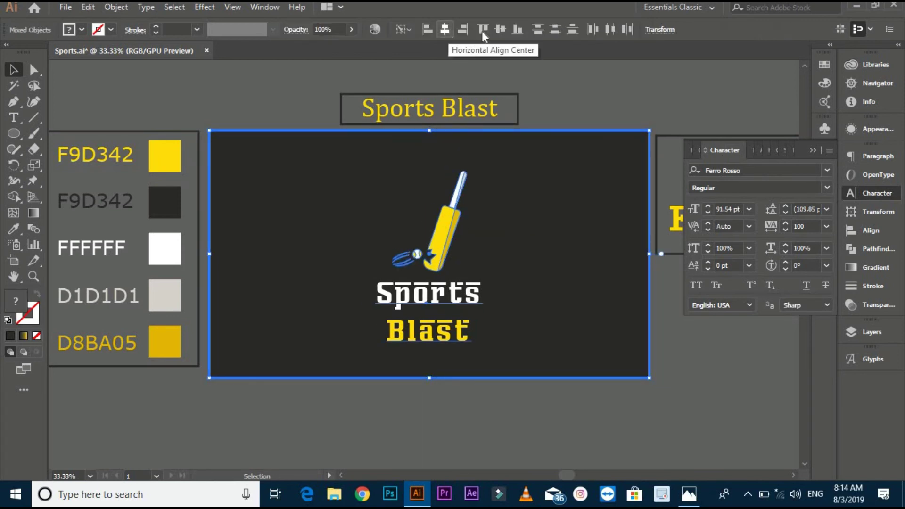
click(501, 29)
click(609, 105)
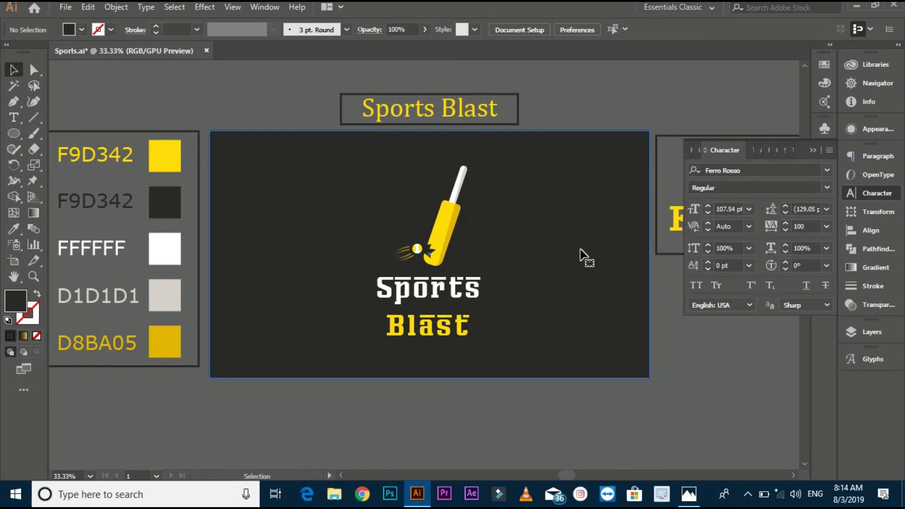
click(584, 256)
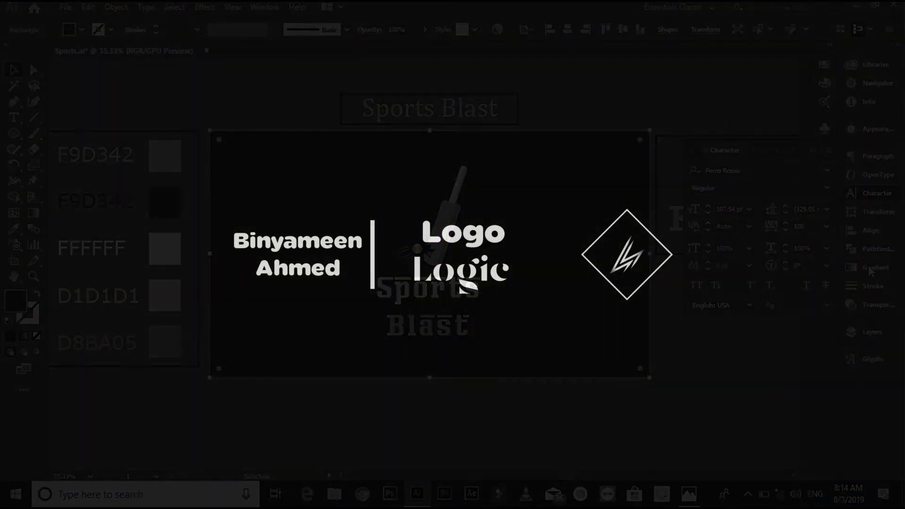